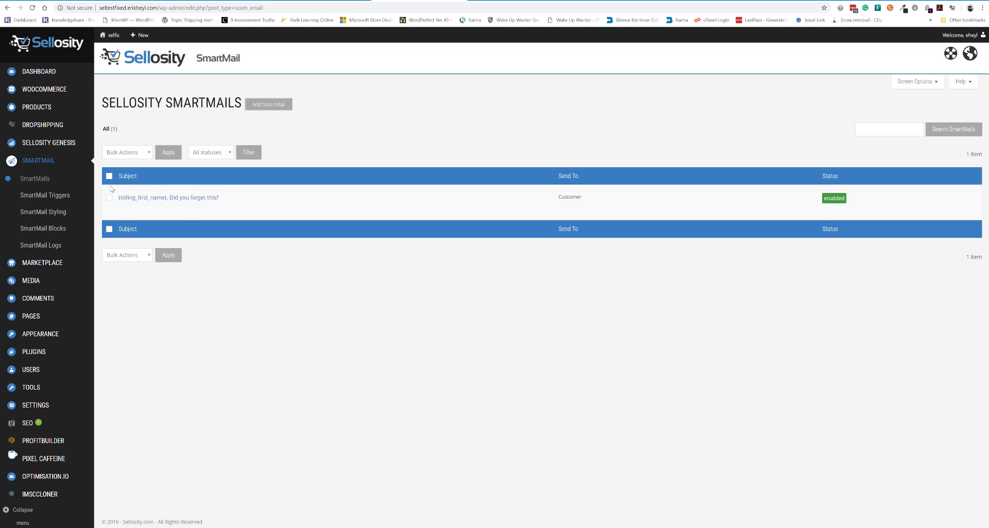
Start a new SmartMail and review its available Send To recipients and email actions.
left_click(212, 199)
left_click(276, 105)
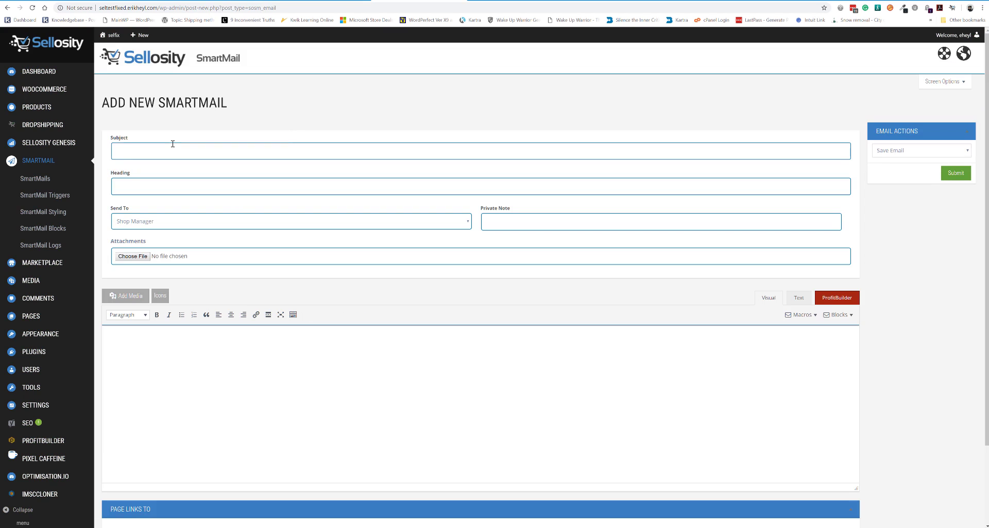
left_click(183, 222)
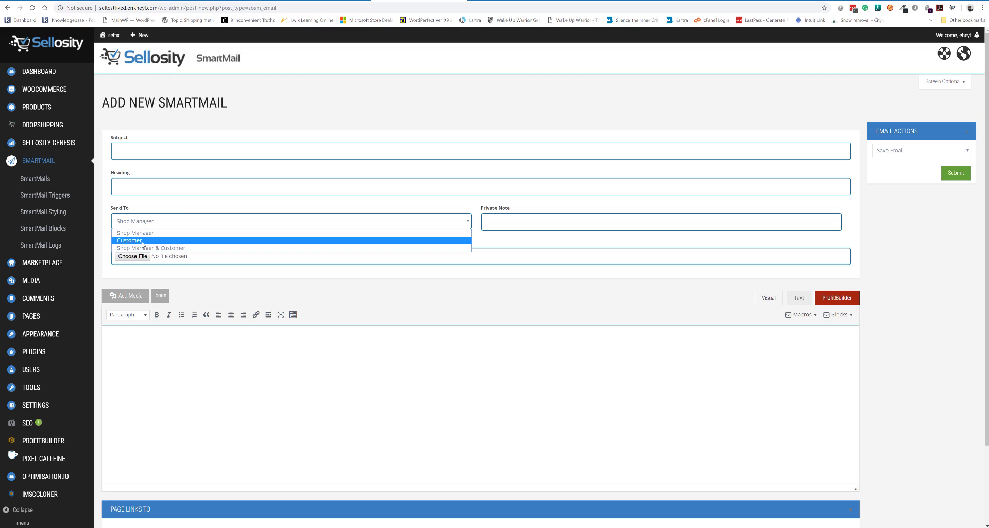
left_click(315, 115)
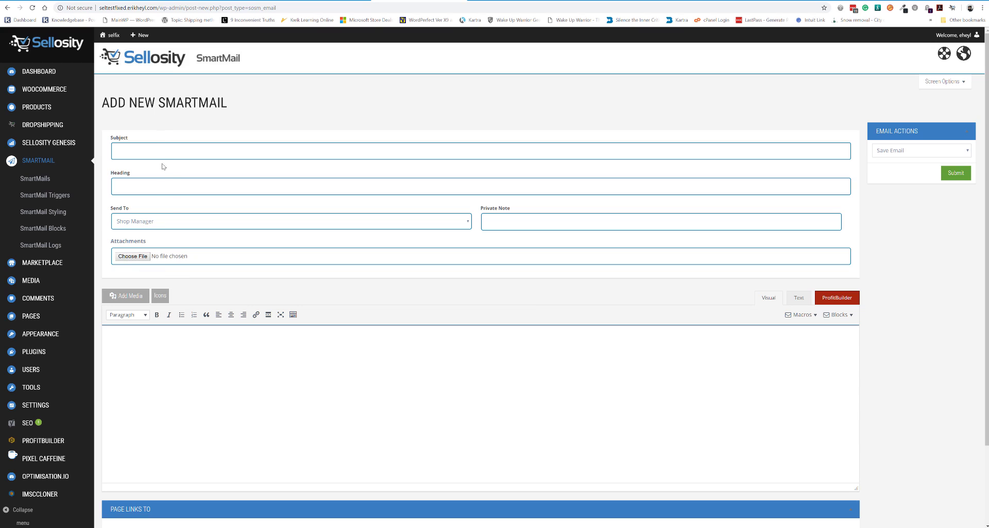
left_click(188, 228)
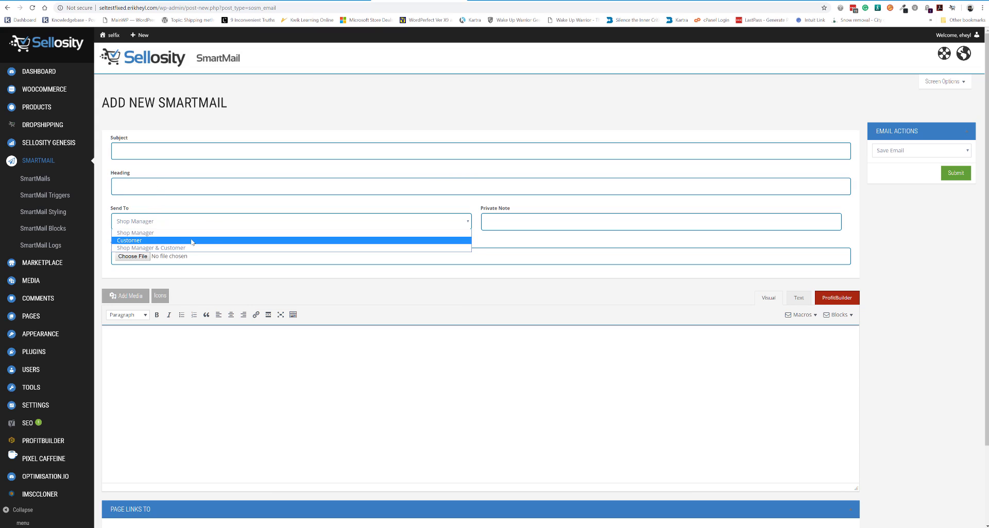
left_click(426, 124)
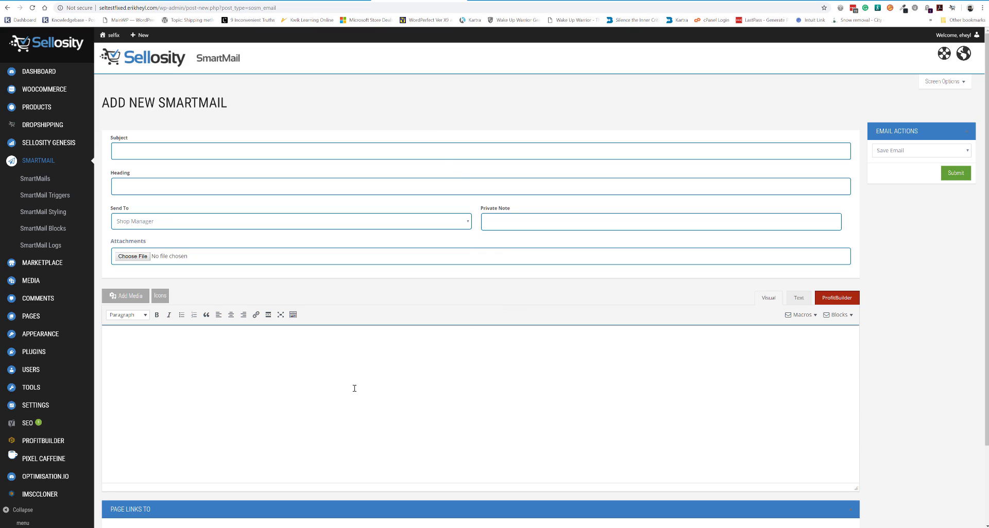
left_click(887, 153)
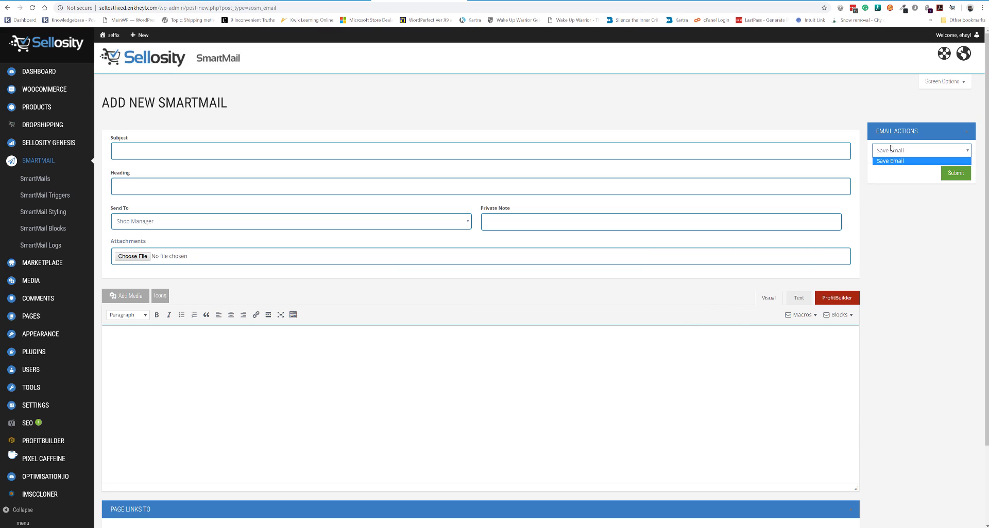
left_click(890, 153)
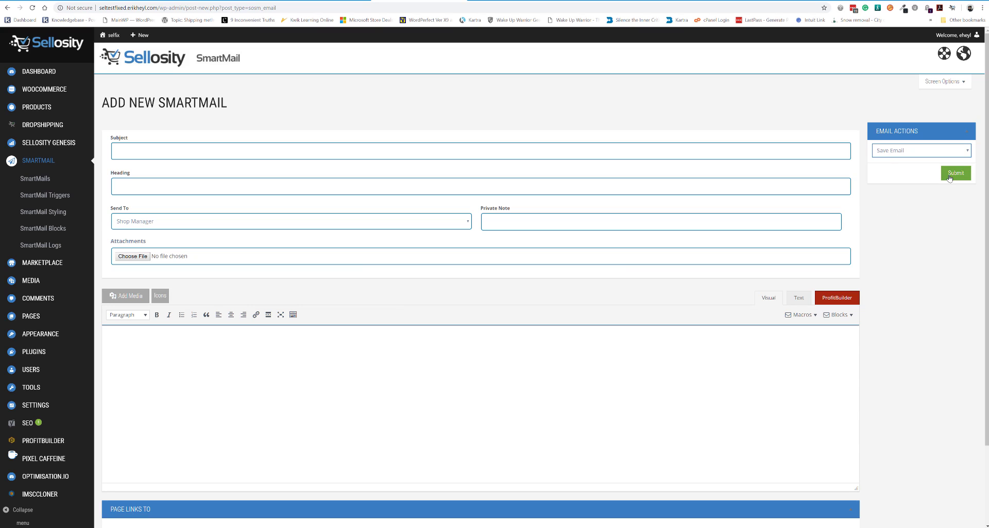
Enter "test" as the email's subject, heading and body, set Customer as the recipient, and save the email.
left_click(768, 149)
type("test")
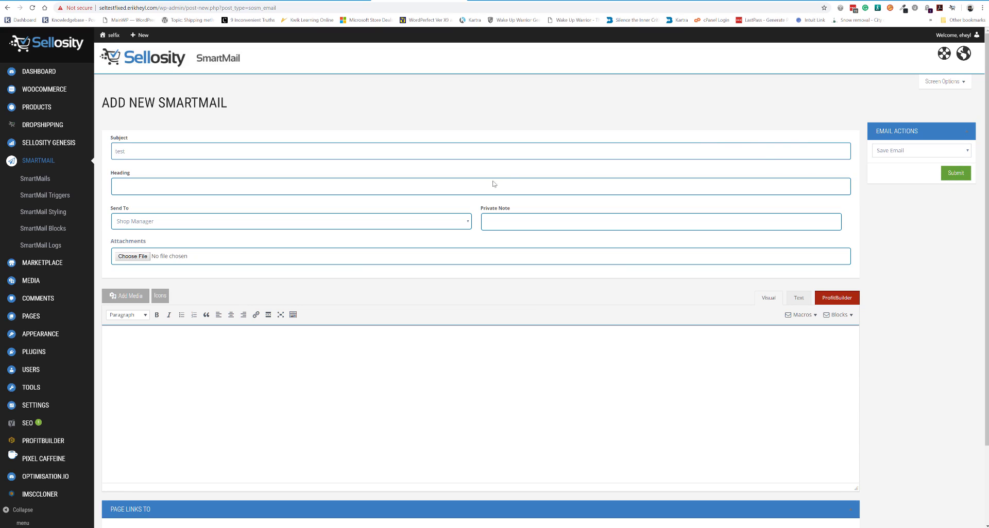
left_click(371, 181)
left_click(347, 222)
left_click(337, 238)
left_click(289, 352)
type("test")
left_click(950, 171)
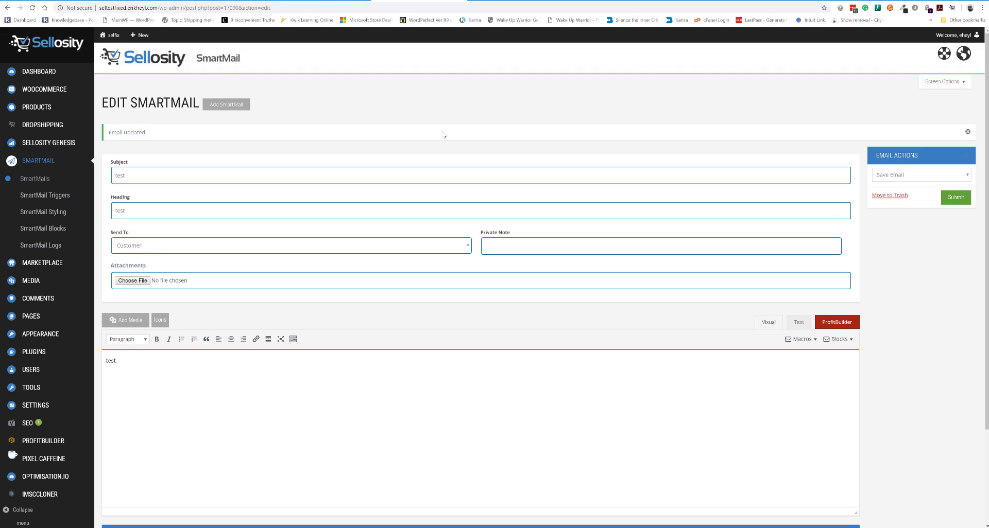
Return to the SmartMails list and examine the status and available actions of the test email.
scroll(443, 135, "down", 3)
scroll(443, 135, "up", 3)
left_click(41, 184)
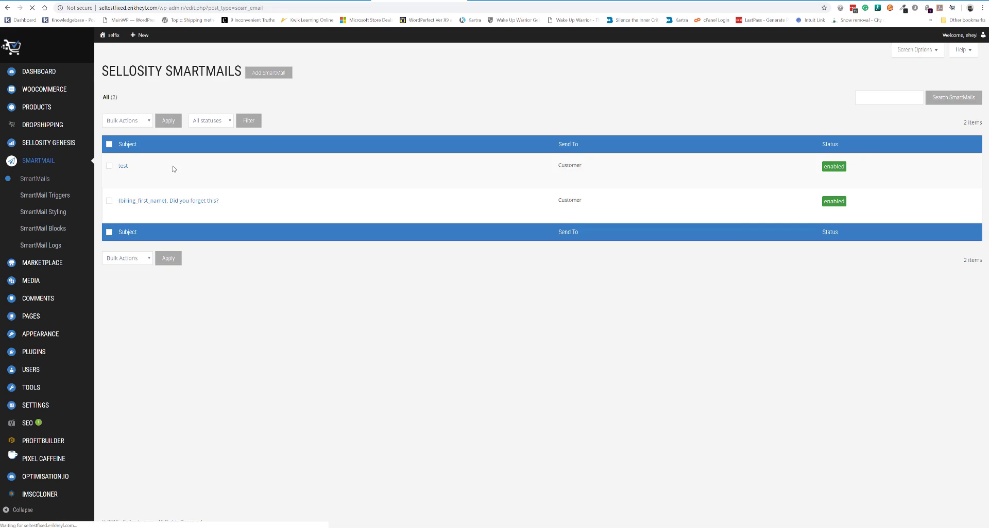
mouse_move(154, 201)
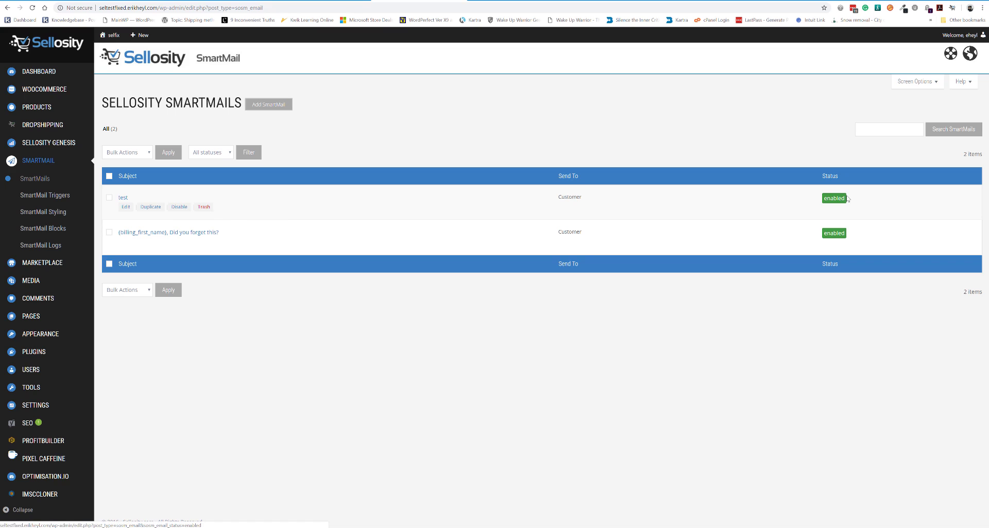
mouse_move(145, 225)
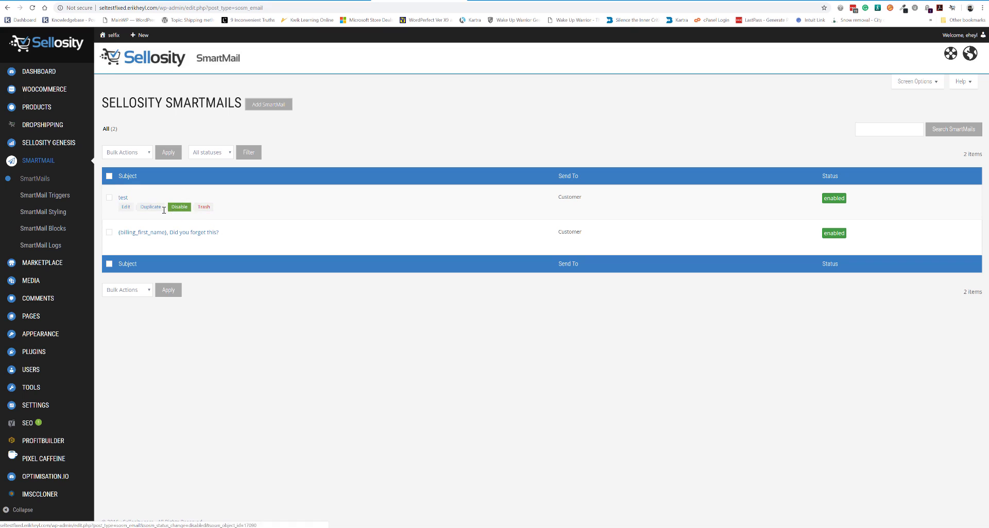
Open the "{billing_first_name}, Did you forget this?" email from the SmartMails list to review its content.
left_click(34, 197)
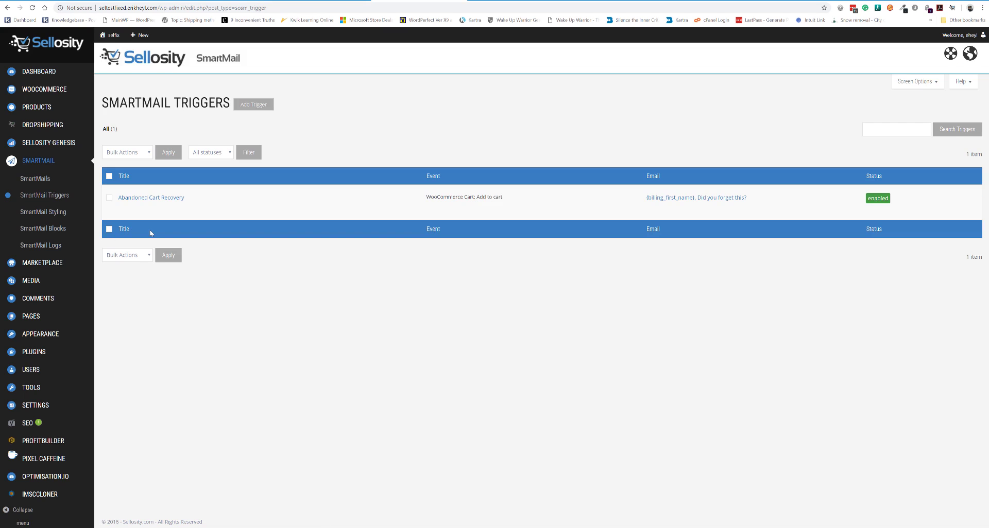
left_click(44, 180)
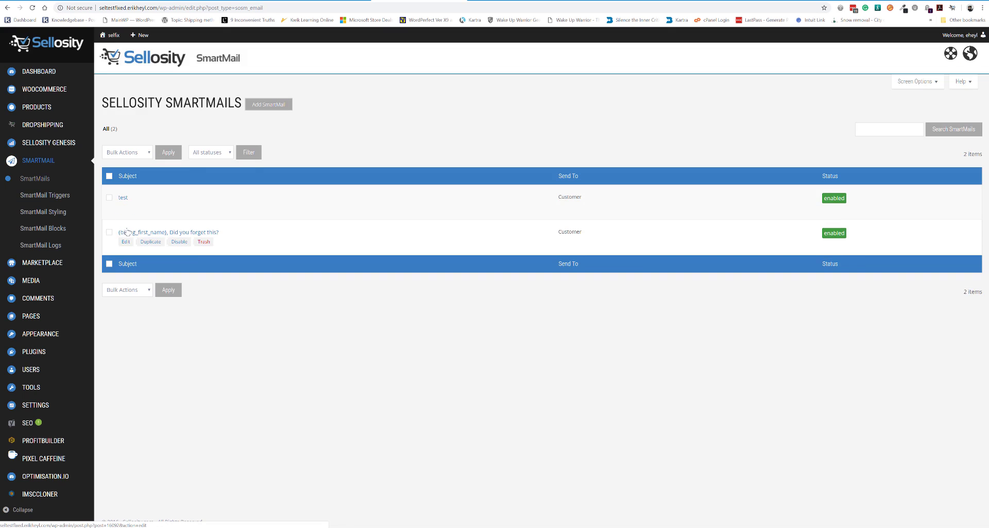
left_click(125, 242)
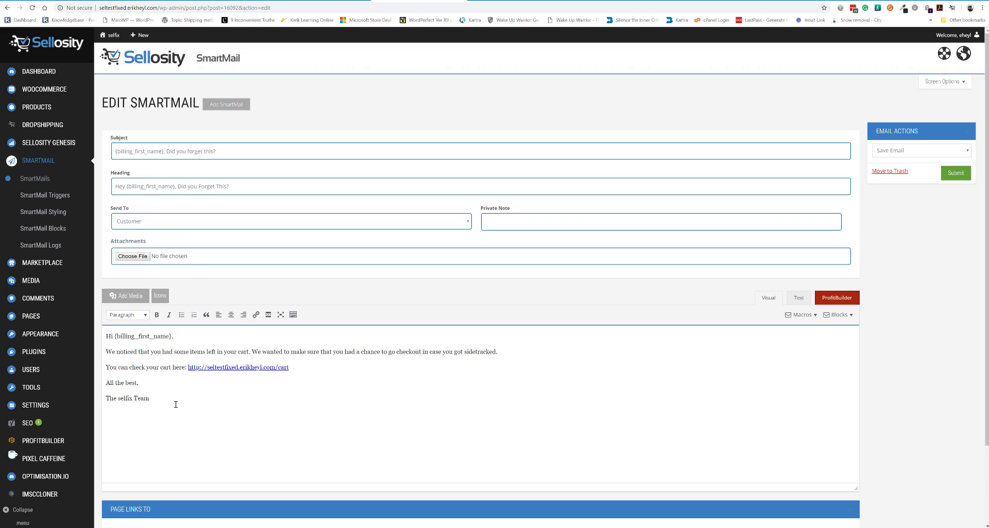
Open the Abandoned Cart Recovery trigger for editing.
left_click(65, 198)
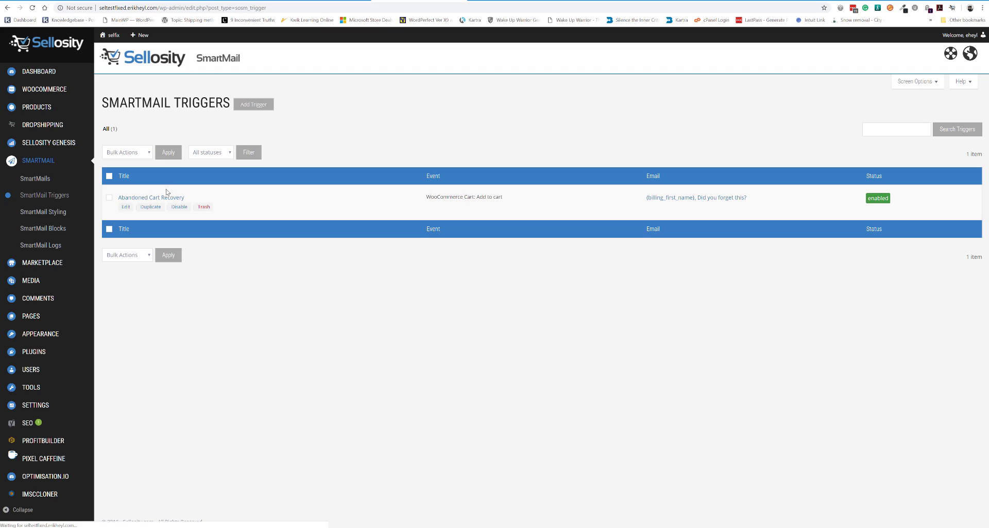
left_click(124, 209)
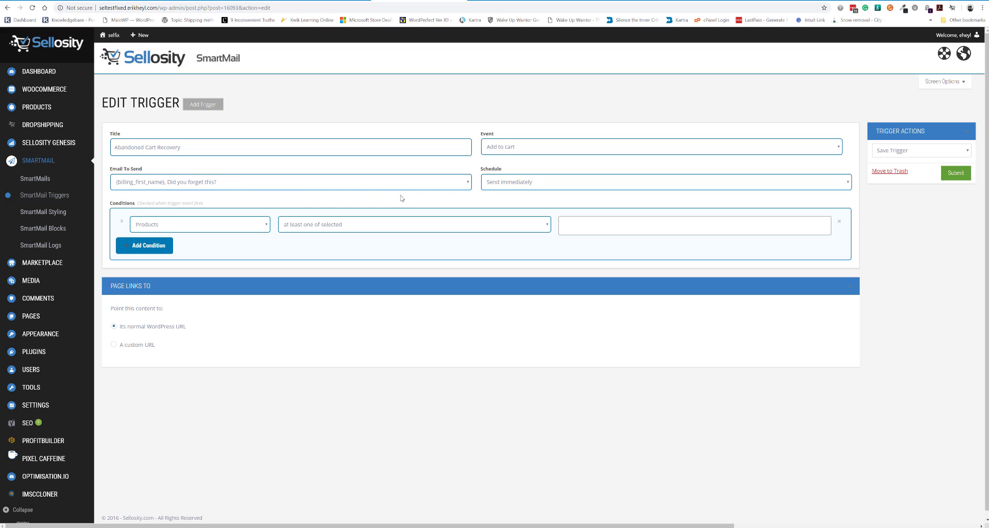
Try a Minutes schedule for the trigger, and set the schedule back to Send immediately.
left_click(548, 184)
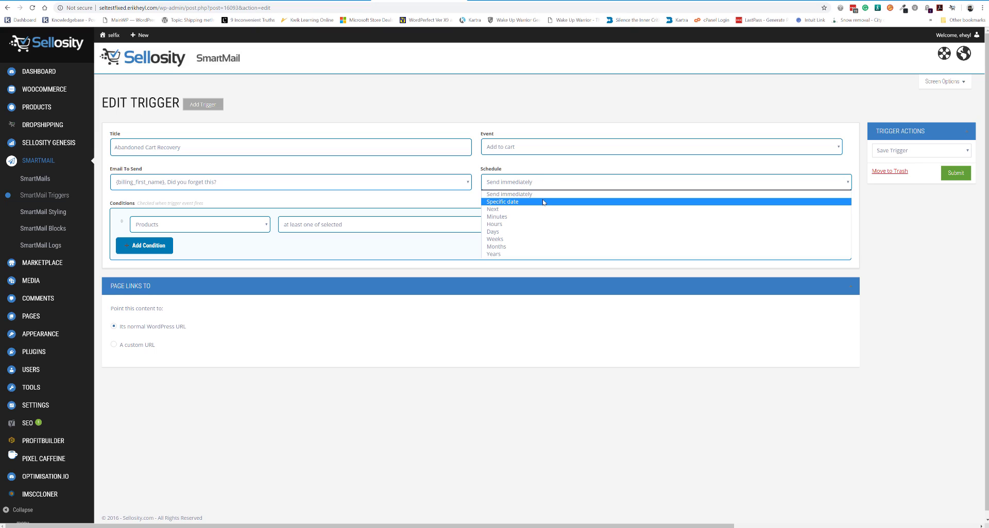
left_click(524, 219)
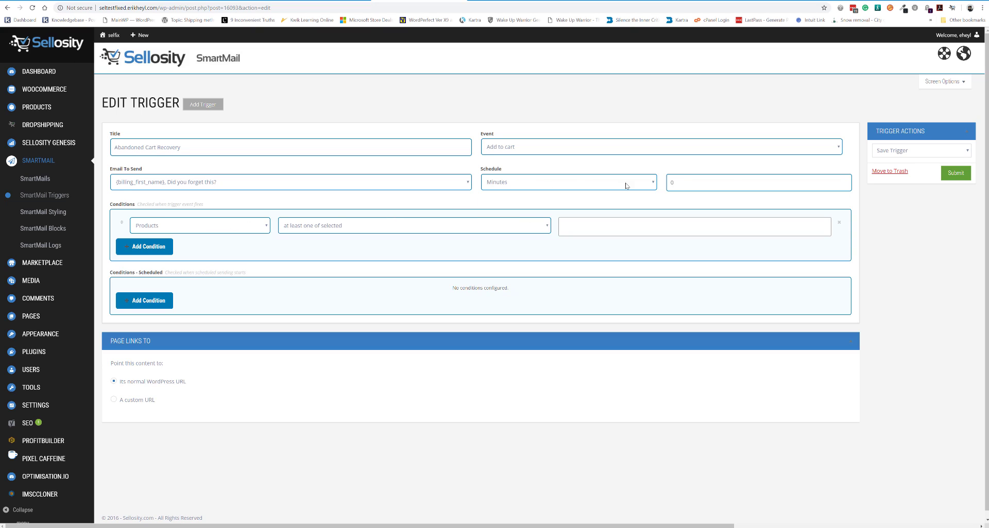
left_click(641, 187)
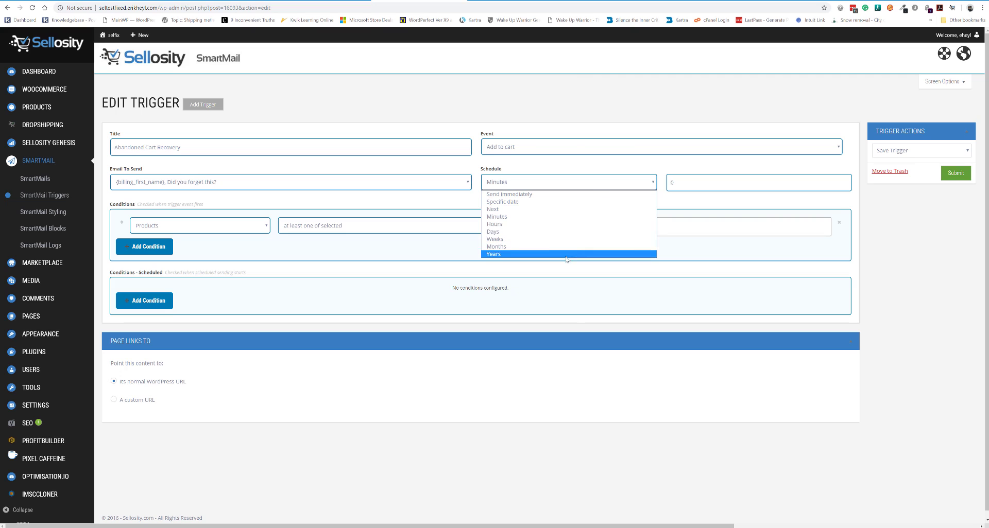
left_click(564, 195)
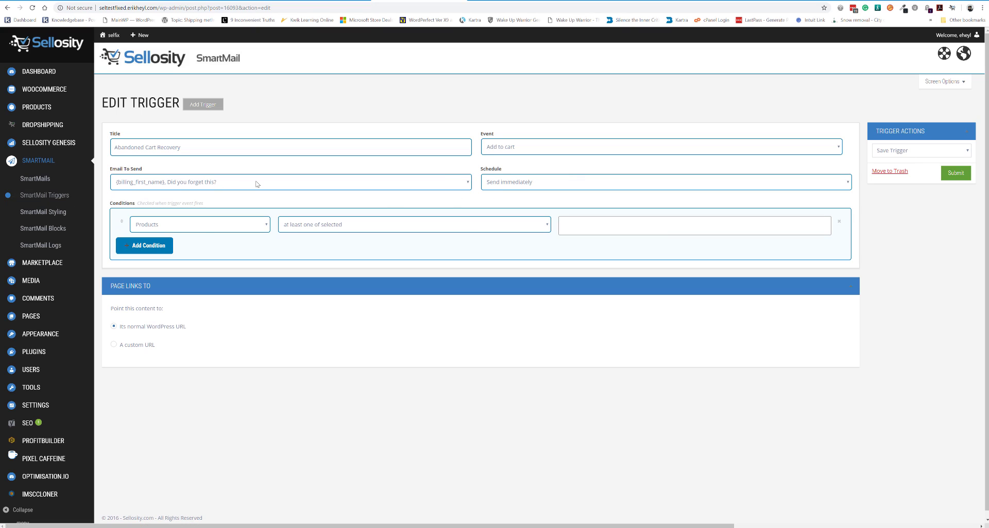
Review the trigger's condition types, product matching options and trigger actions, keeping Products with at least one of selected.
left_click(240, 227)
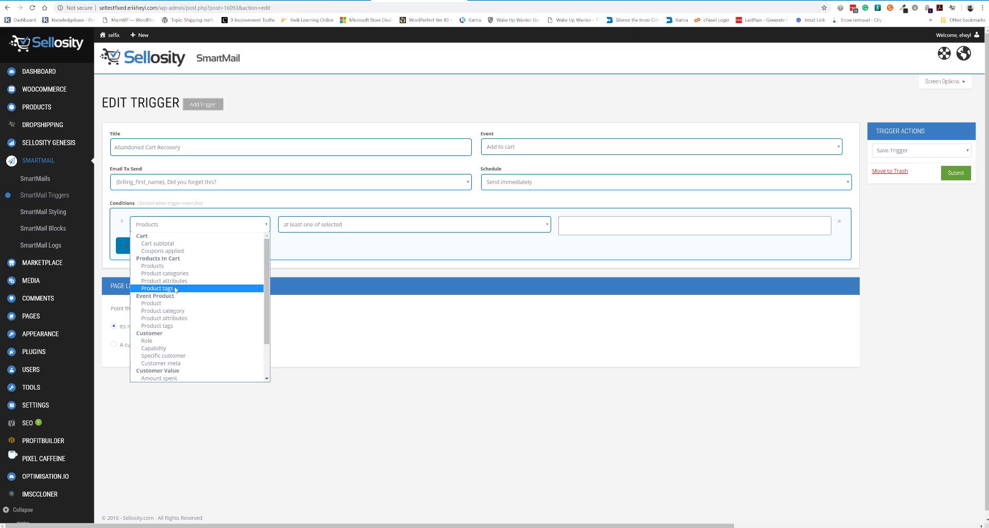
left_click(368, 227)
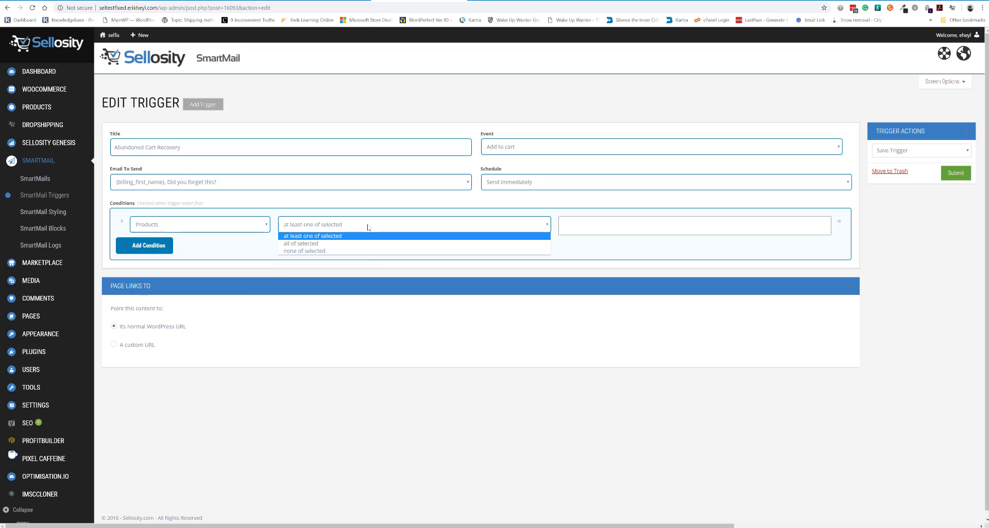
left_click(325, 239)
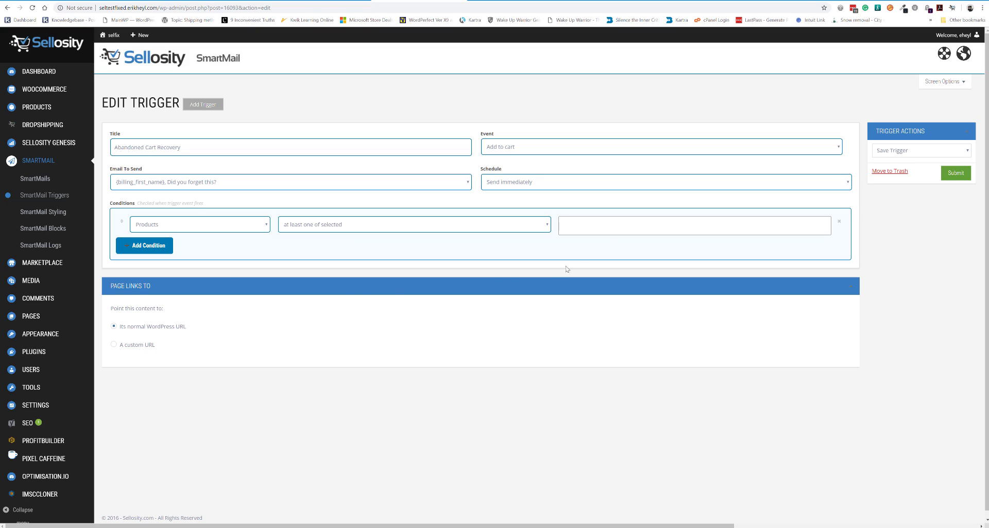
left_click(152, 251)
left_click(945, 151)
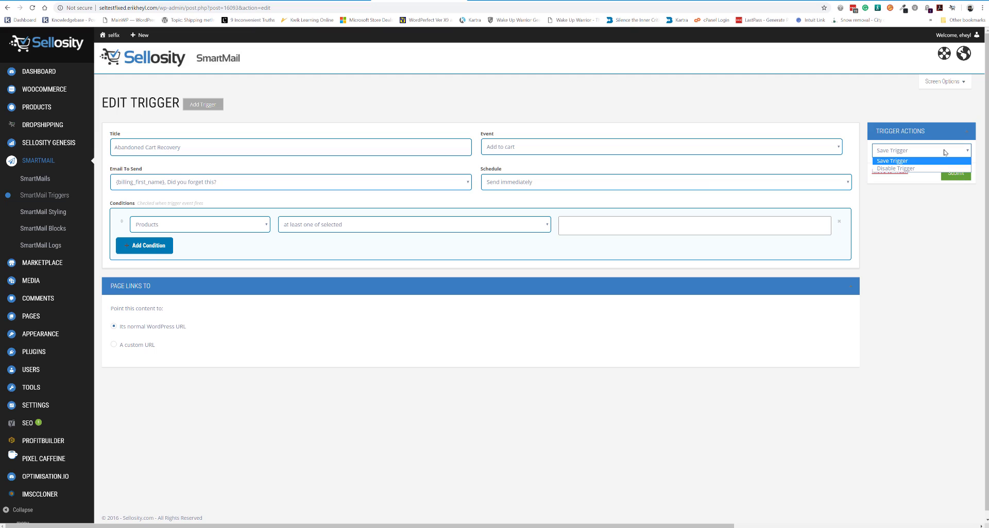
left_click(894, 163)
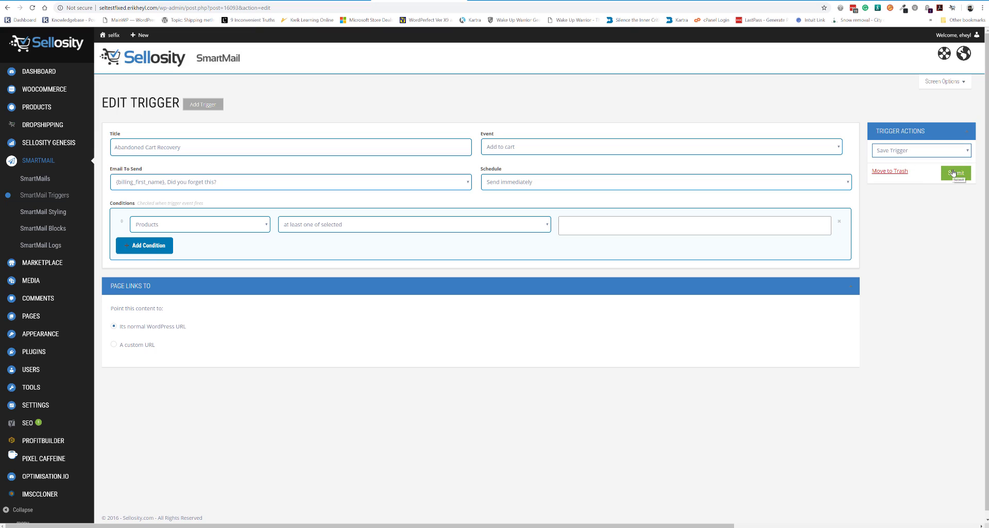
left_click(953, 173)
Add a second condition to the Abandoned Cart Recovery trigger and remove it again.
left_click(168, 247)
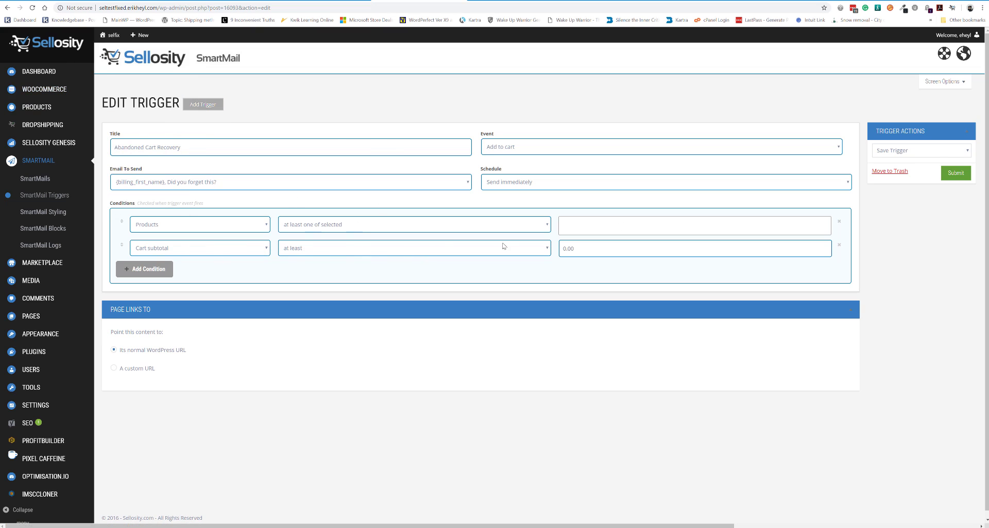
left_click(839, 245)
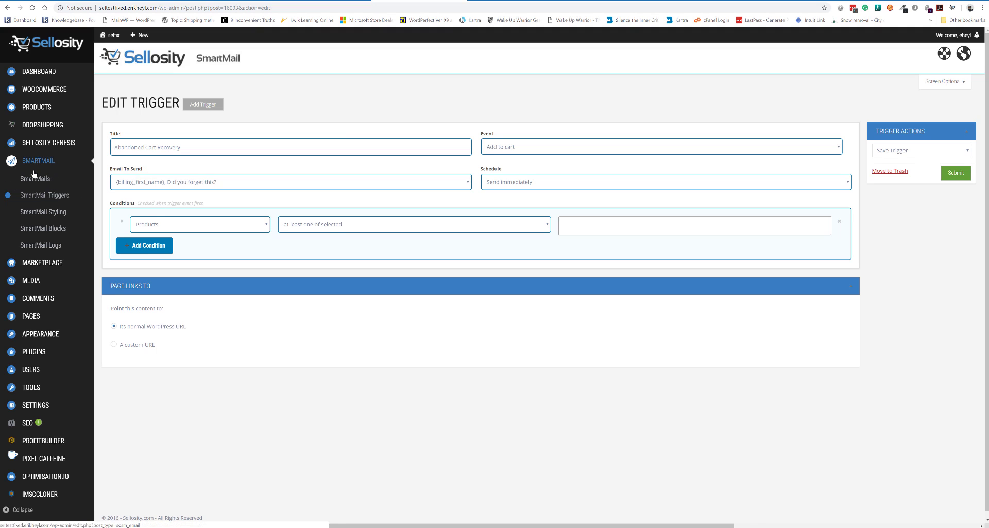
Open the SmartMail styling settings and check the choices for overriding the default WooCommerce email templates.
left_click(39, 215)
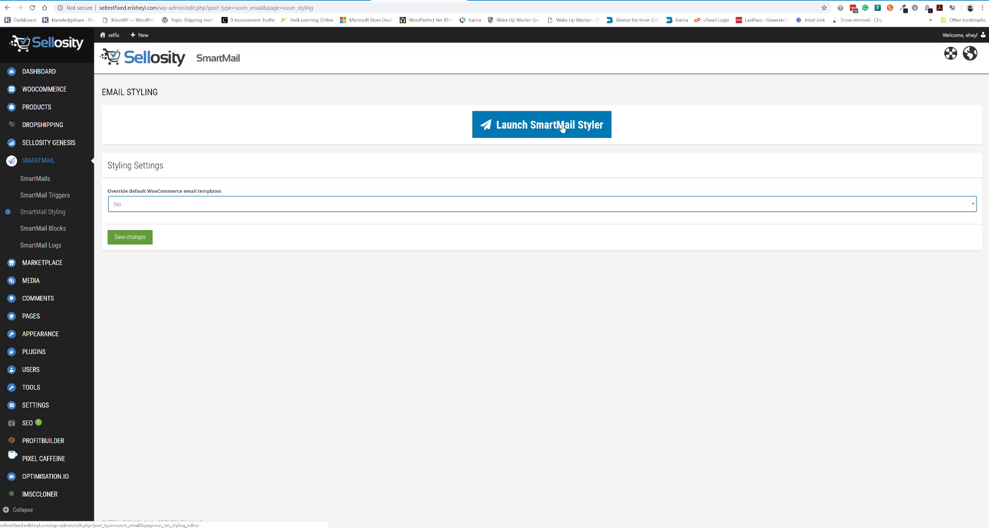
left_click(210, 208)
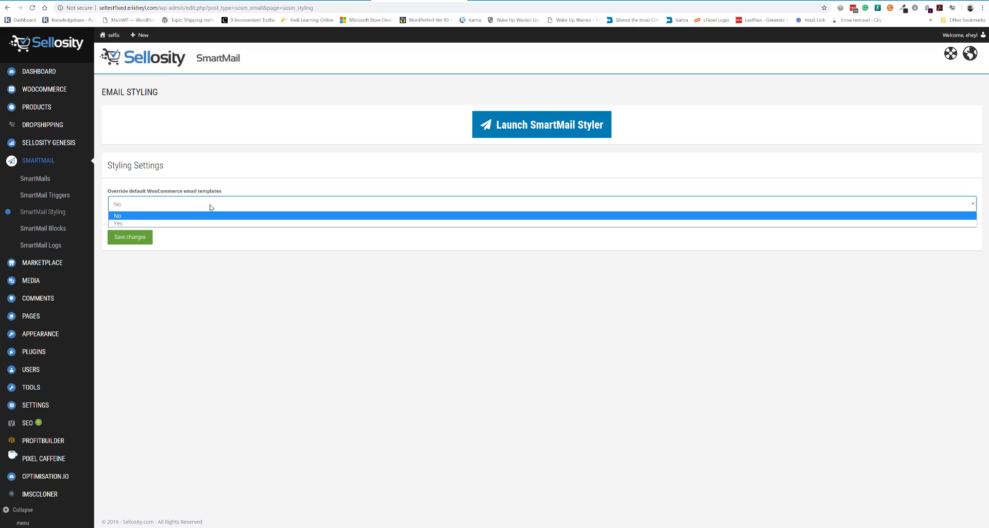
left_click(248, 270)
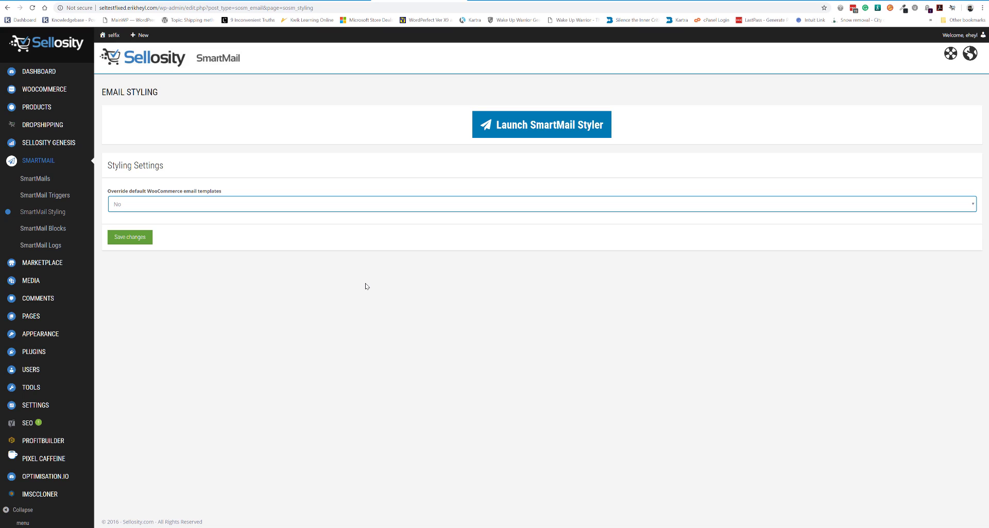
Launch the SmartMail Styler and set the general background color of the email template to light grey.
left_click(534, 130)
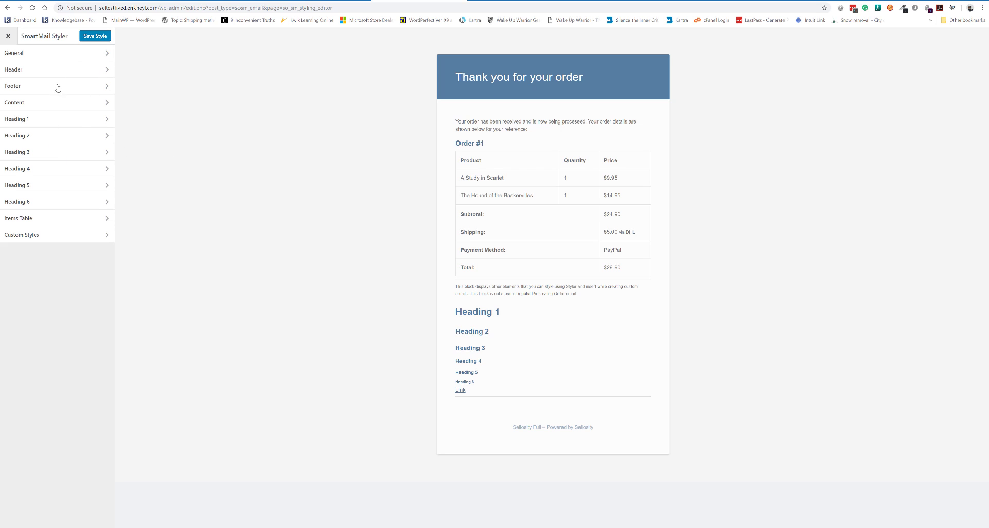
left_click(107, 54)
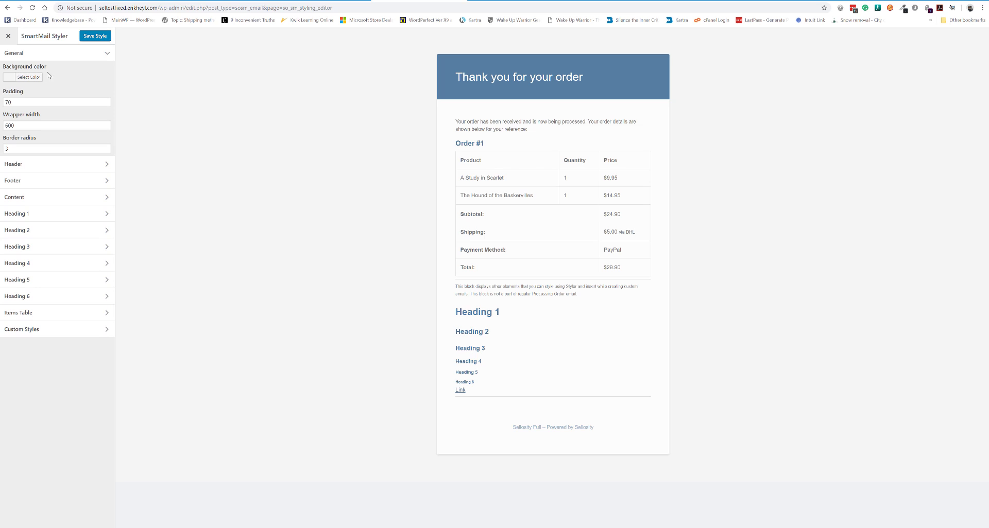
left_click(9, 78)
mouse_move(75, 142)
left_mouse_down()
mouse_move(48, 148)
mouse_move(51, 103)
mouse_move(9, 105)
mouse_move(11, 119)
mouse_move(15, 108)
left_mouse_up()
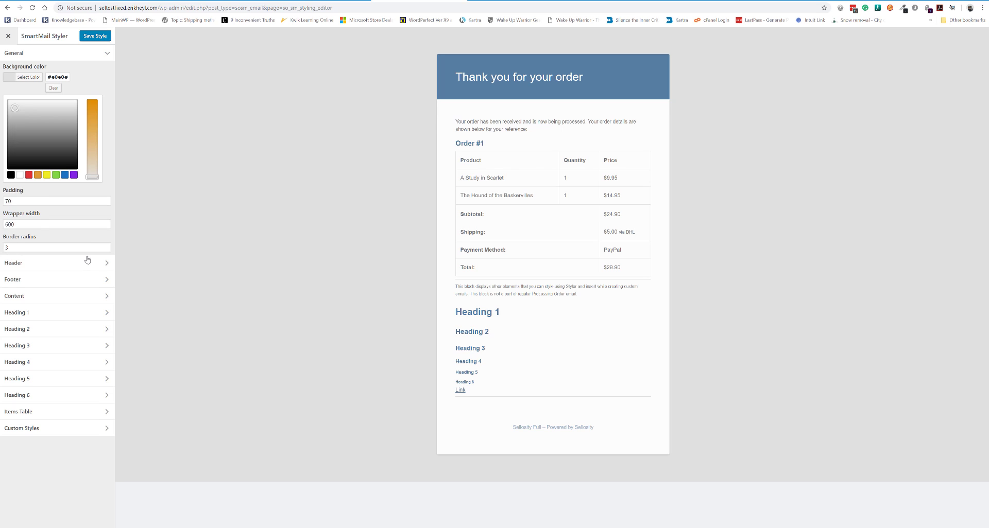
Try font weights 100, bolder and 900 on the email template's header, and settle on 200.
left_click(105, 262)
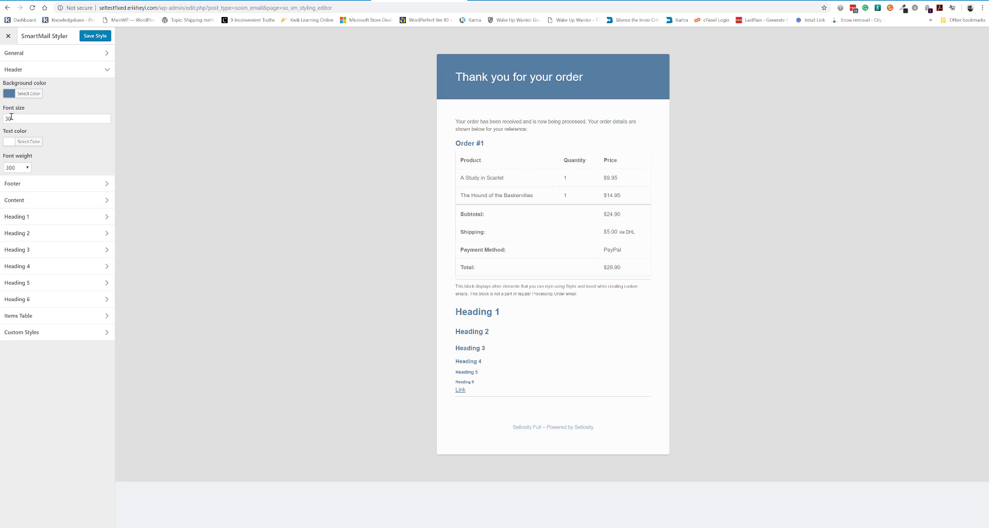
left_click(26, 168)
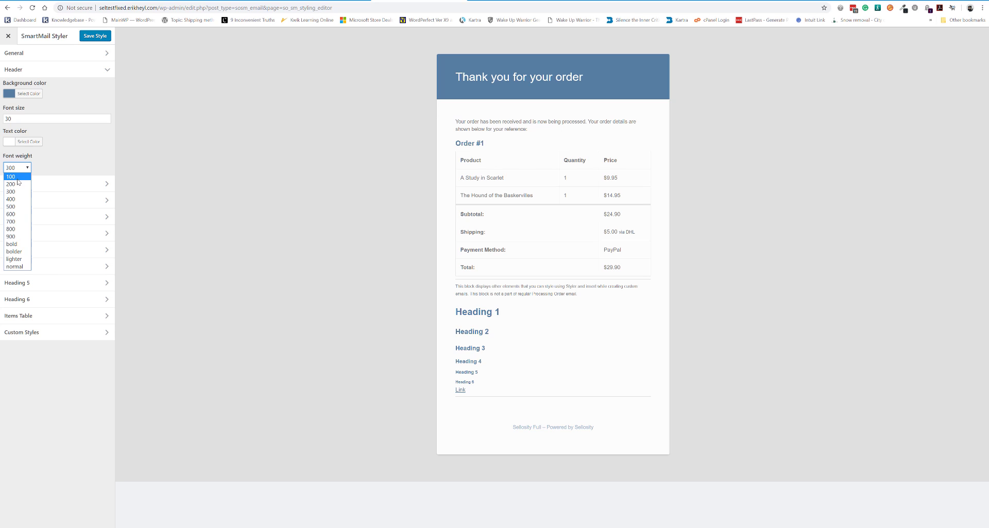
left_click(17, 177)
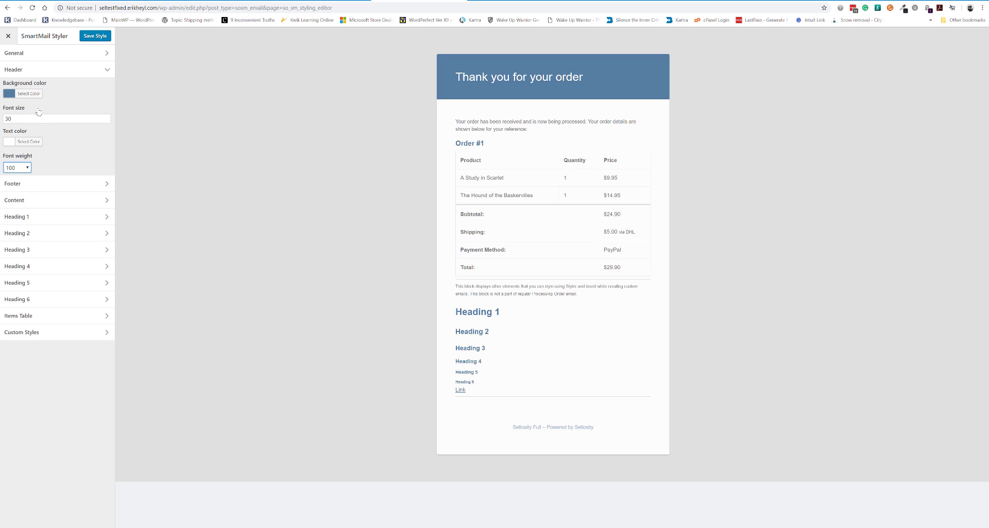
left_click(31, 167)
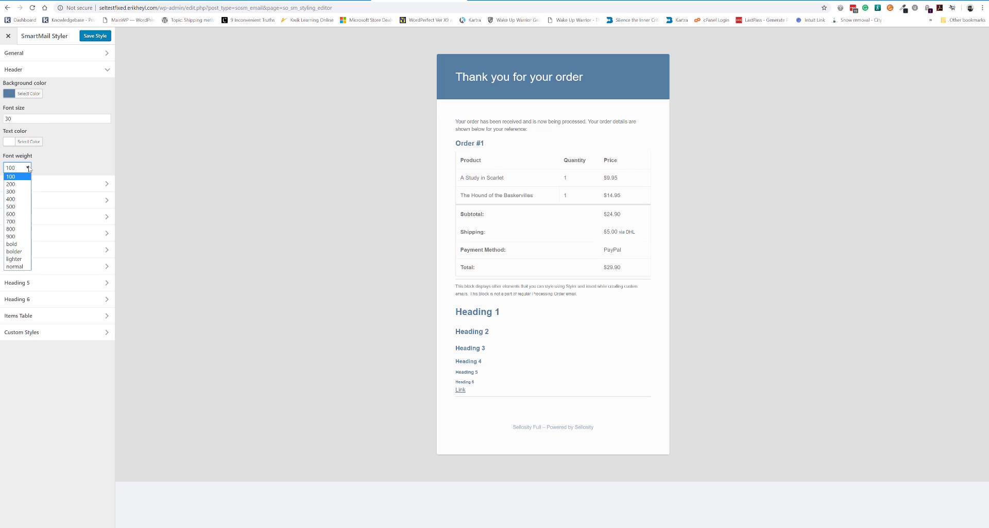
left_click(22, 251)
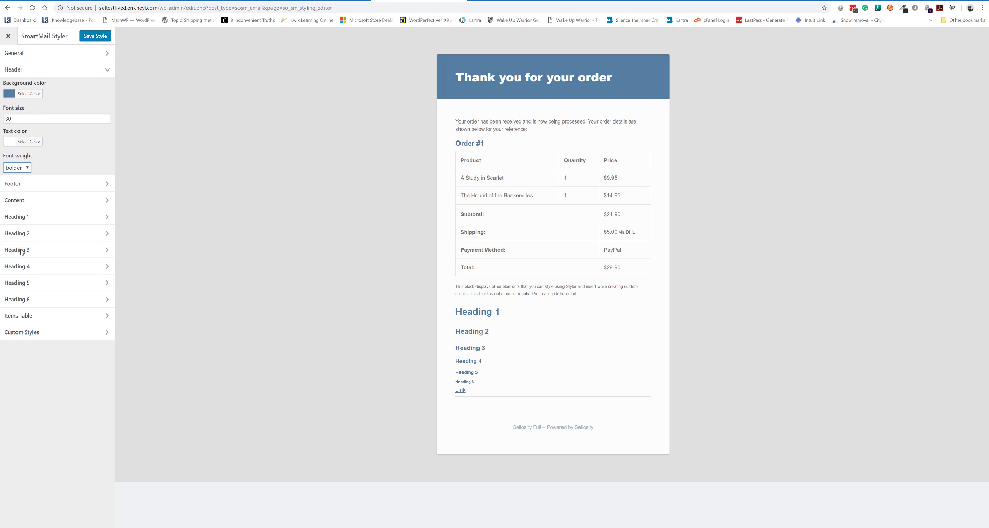
left_click(31, 168)
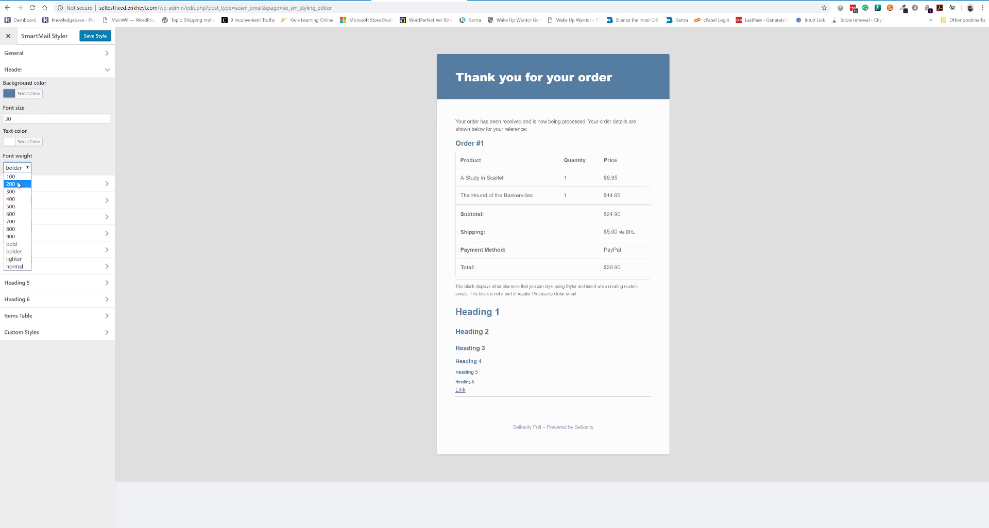
left_click(11, 237)
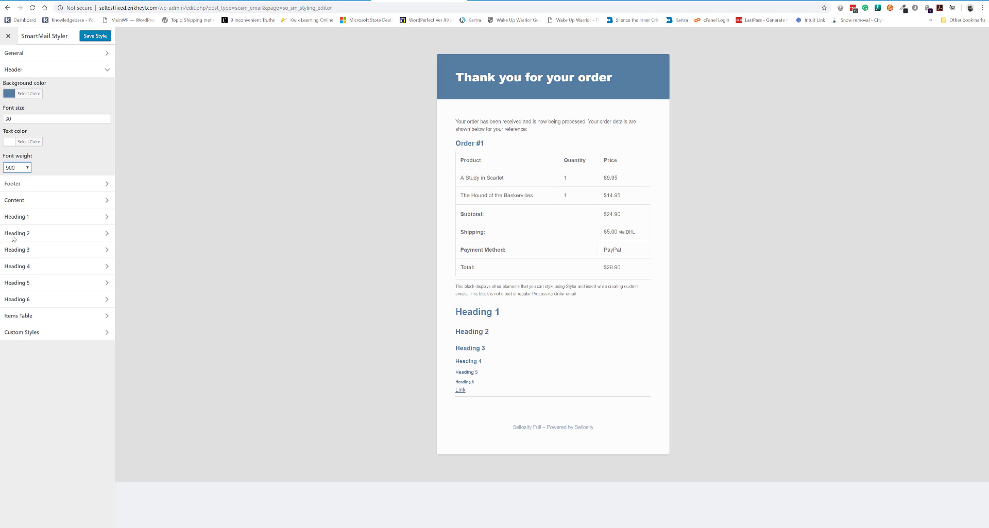
left_click(27, 170)
left_click(18, 184)
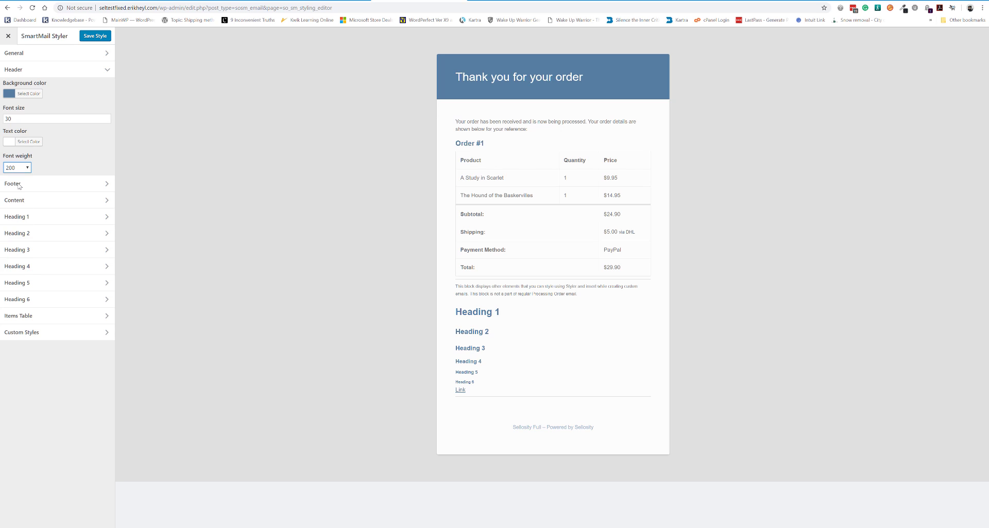
Check the Footer and Content styling options, and set the Heading 1 separator style to double.
left_click(106, 185)
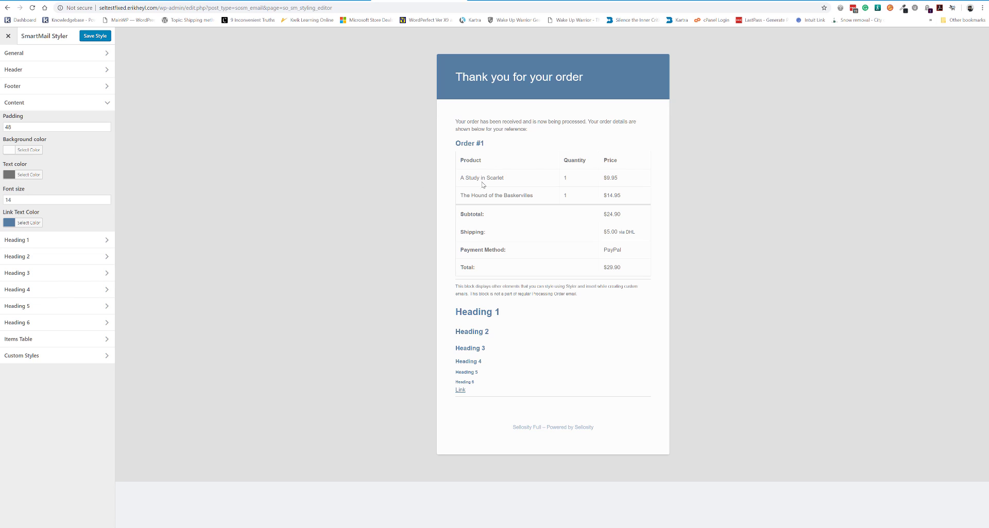
left_click(66, 242)
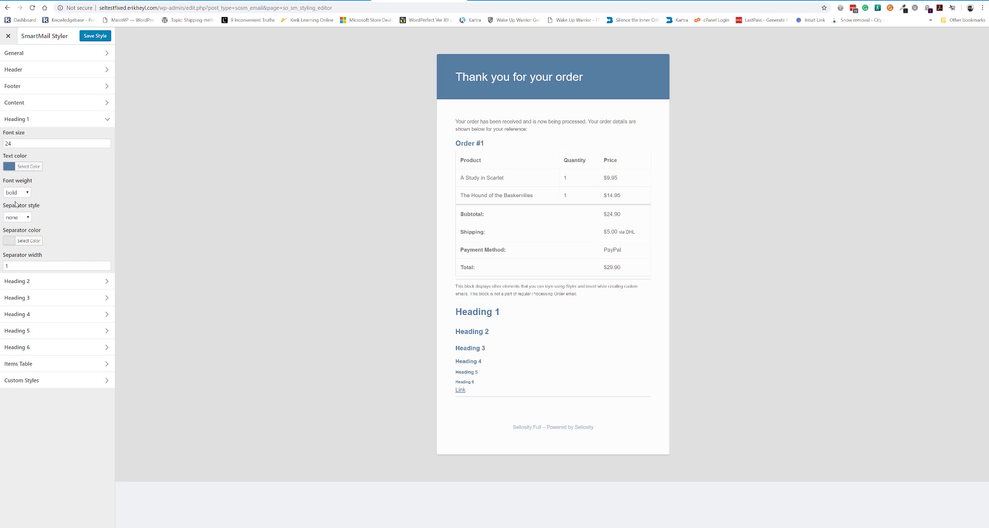
left_click(23, 217)
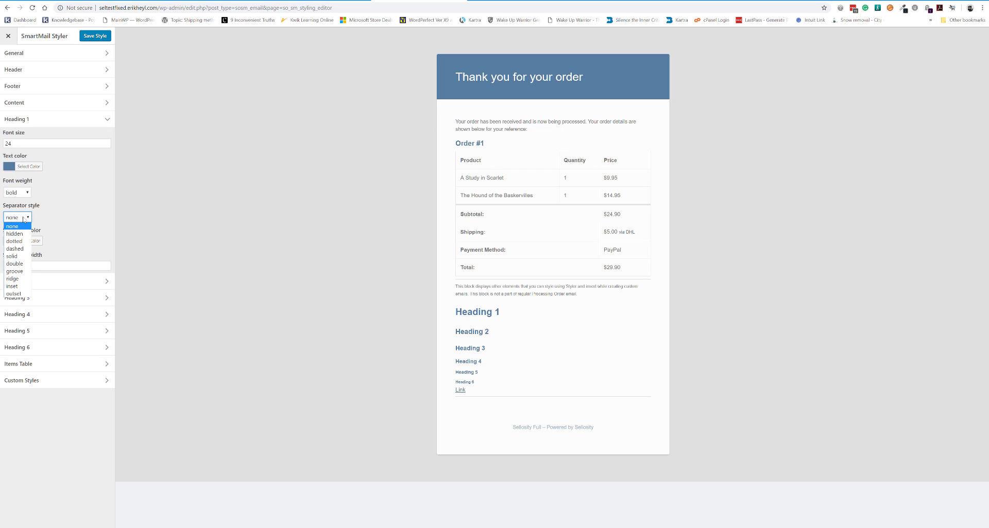
left_click(24, 217)
left_click(23, 217)
left_click(16, 263)
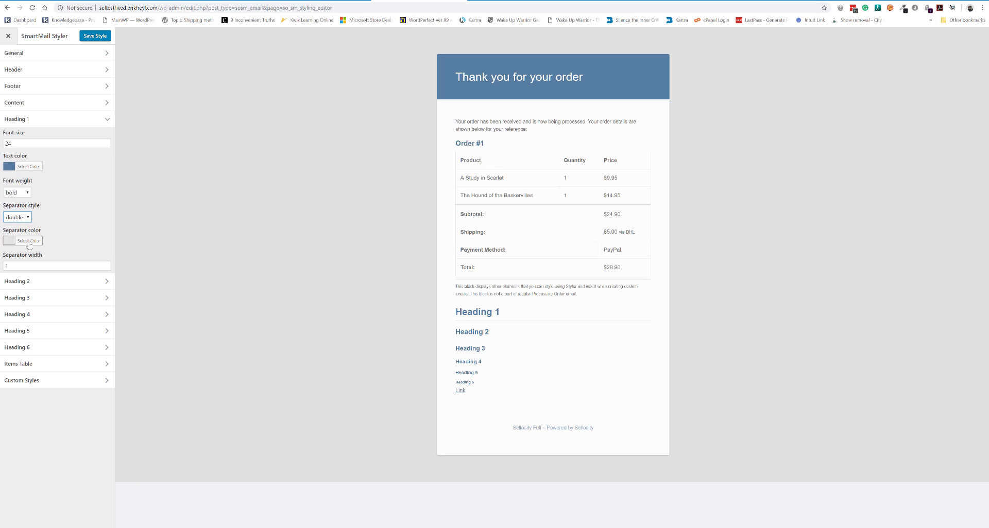
Set the Heading 1 separator color to the preset purple.
left_click(11, 245)
left_click_drag(40, 281, 50, 310)
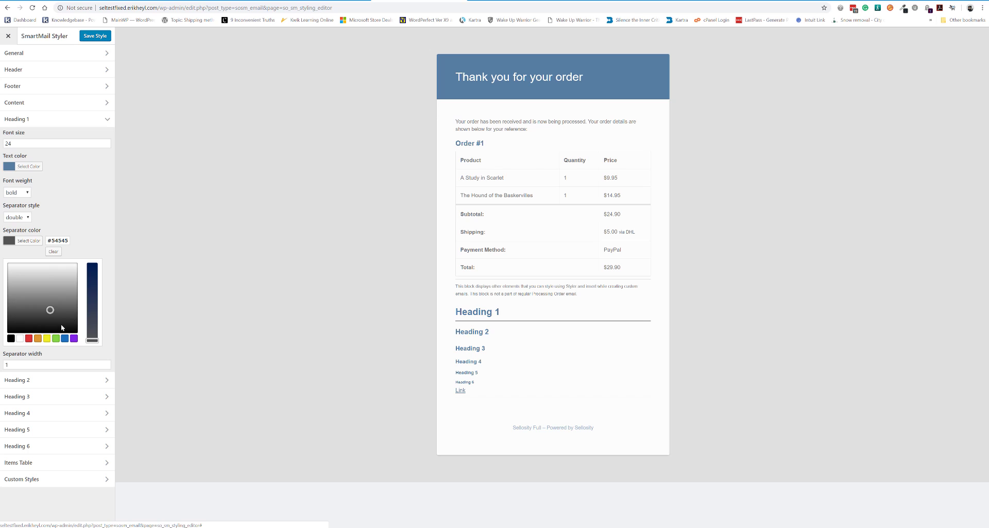
left_click(73, 340)
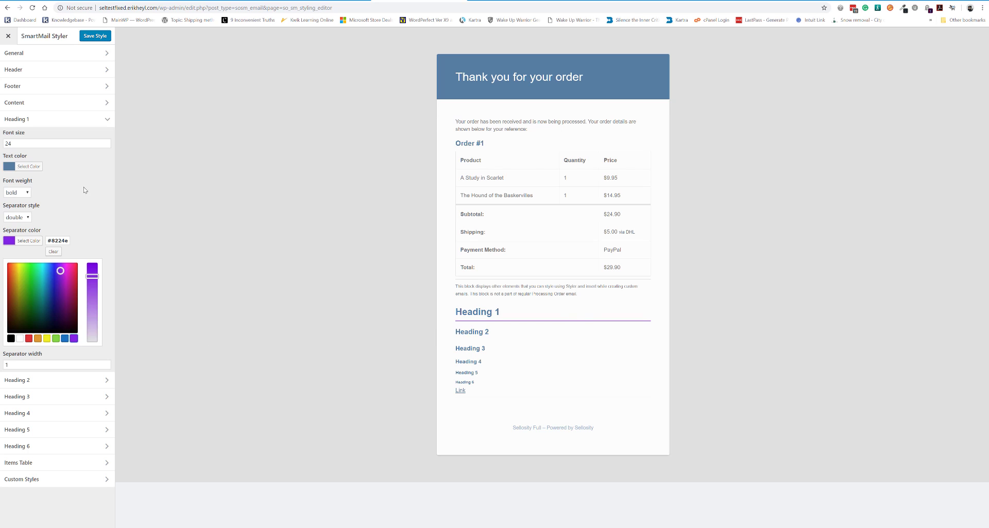
Set the font weight of Heading 1 to bolder.
left_click(52, 196)
left_click(27, 193)
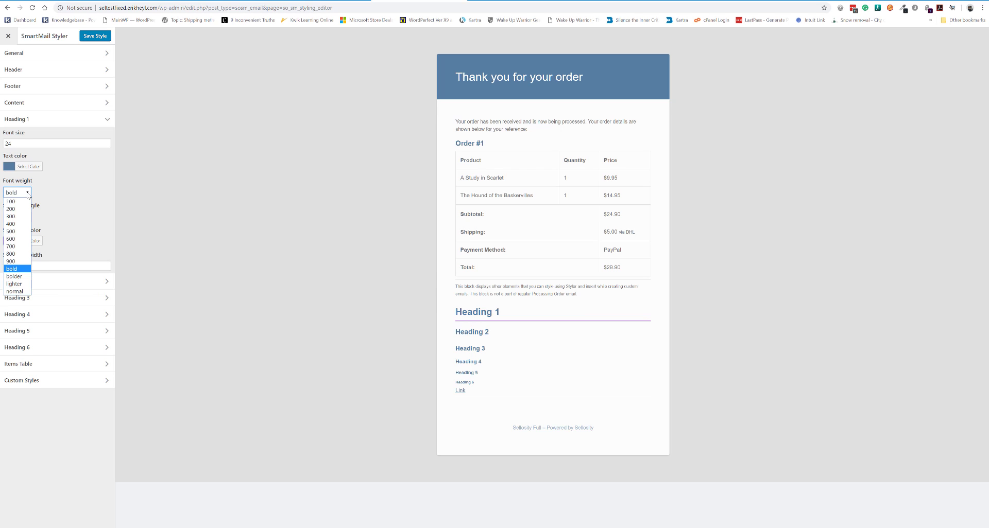
left_click(17, 281)
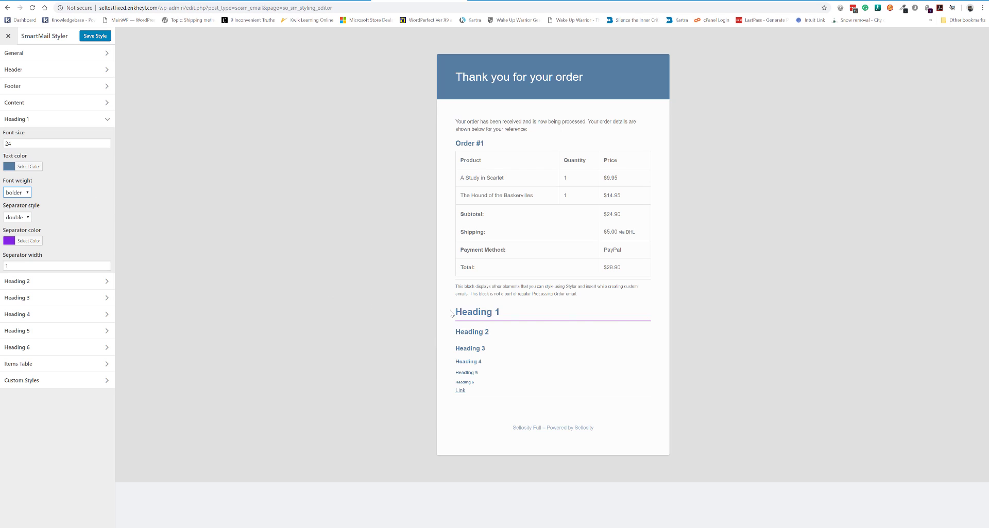
Check the Heading 2 options and give the items table a medium grey background color.
left_click(77, 283)
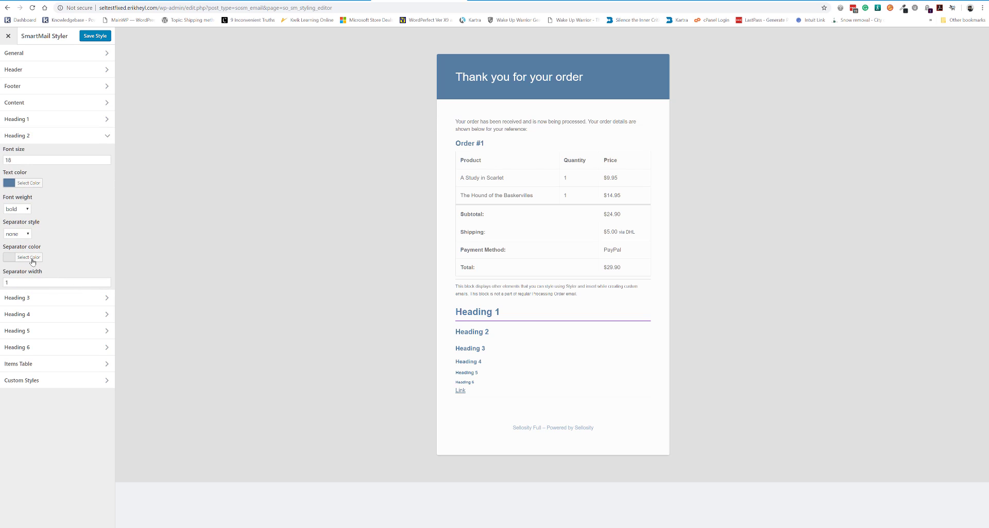
left_click(30, 367)
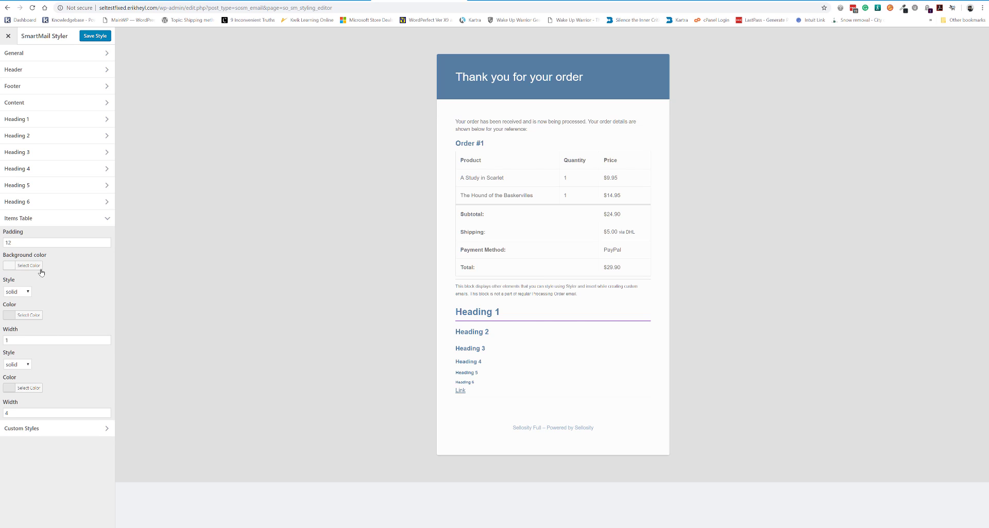
left_click(12, 265)
mouse_move(65, 291)
left_mouse_down()
mouse_move(65, 339)
mouse_move(30, 326)
mouse_move(62, 314)
left_mouse_up()
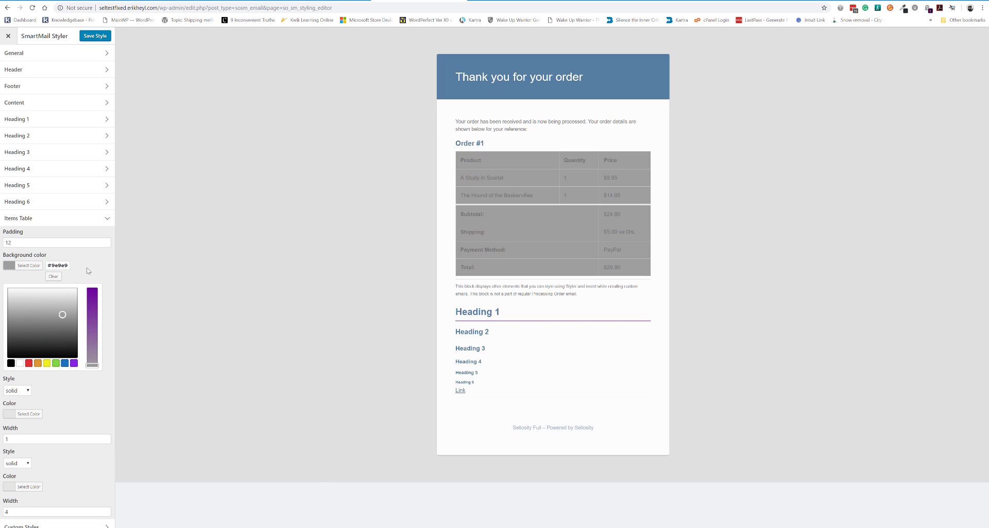
left_click(115, 311)
Set the first border width of the items table to 10.
left_click(19, 340)
key("ctrl+a")
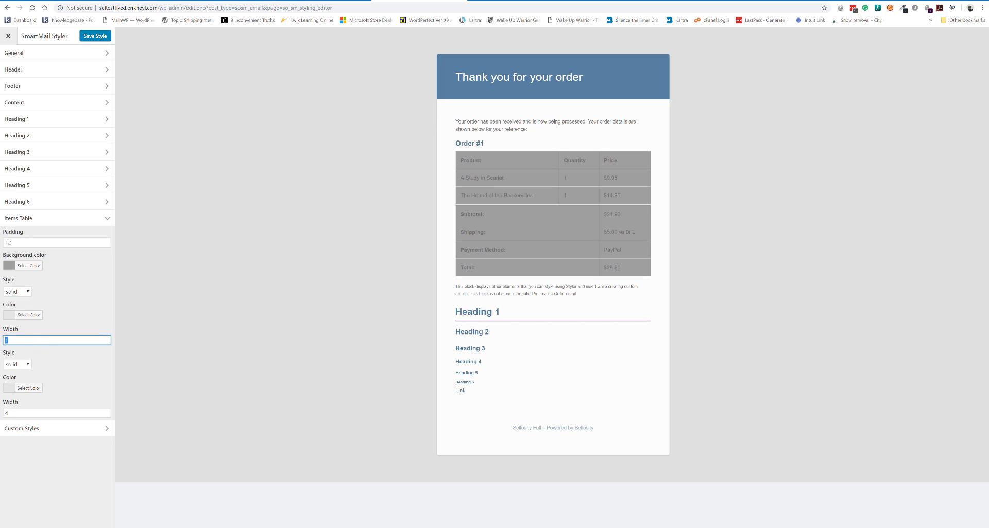
type("10")
key("Tab")
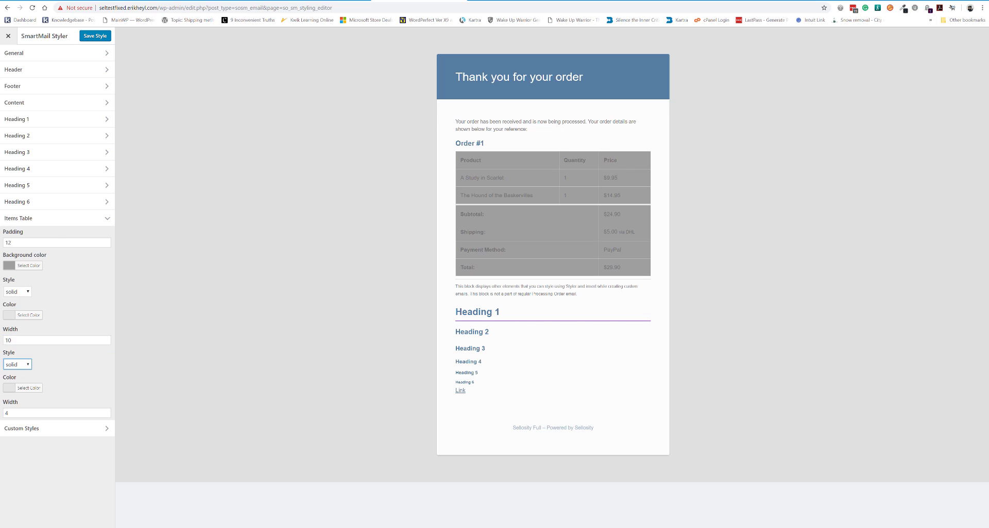
Change the second border style of the items table to ridge.
double_click(23, 243)
left_click(22, 366)
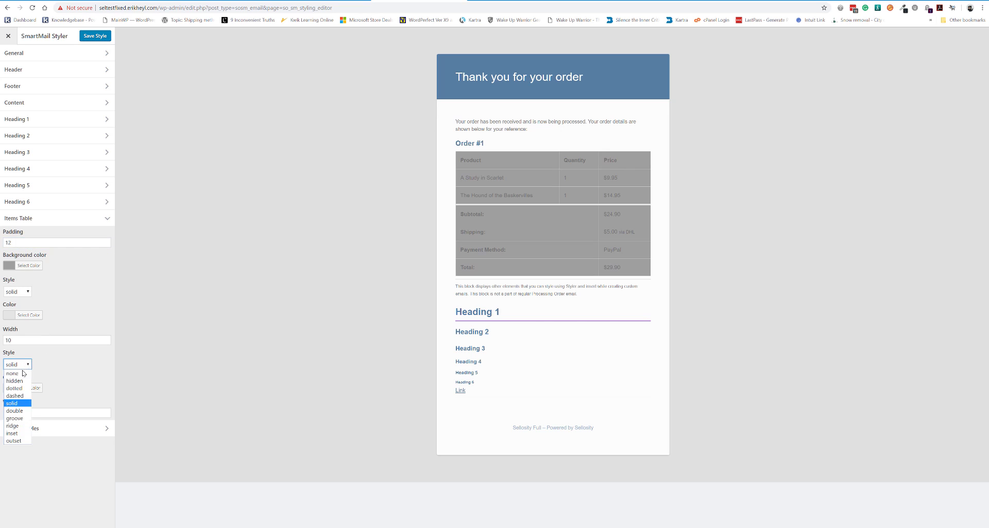
left_click(12, 426)
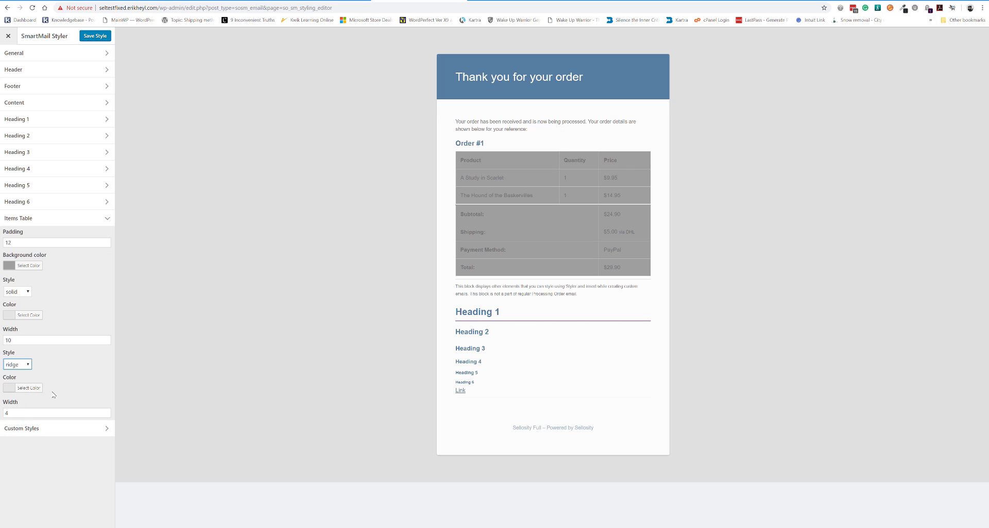
left_click(26, 367)
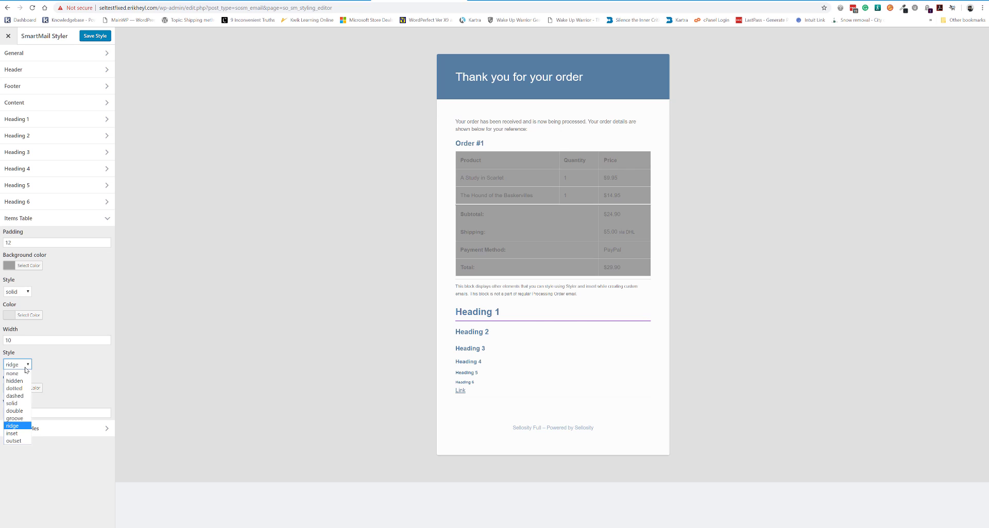
left_click(79, 376)
Set the second border color of the items table to dark grey.
left_click(29, 388)
left_click(57, 427)
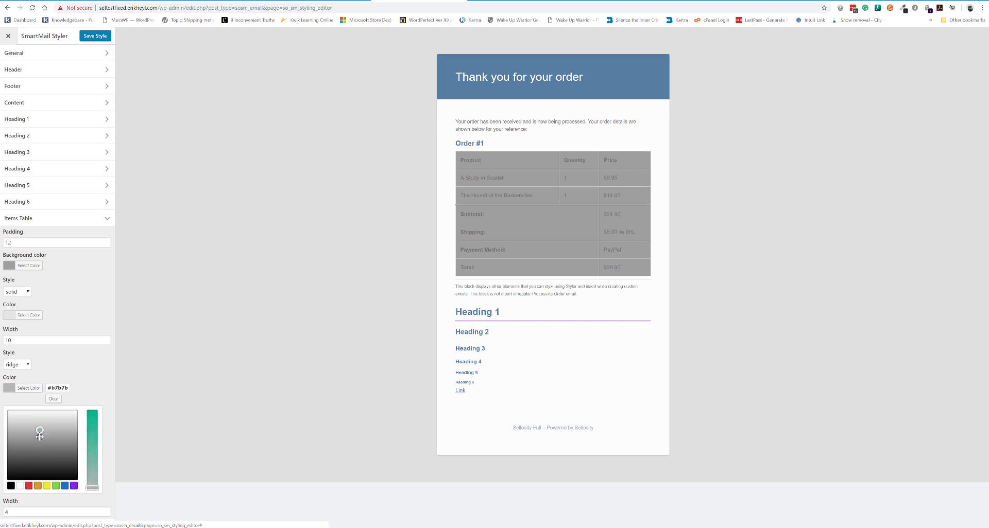
left_click_drag(56, 427, 41, 461)
left_click(49, 451)
left_click(106, 369)
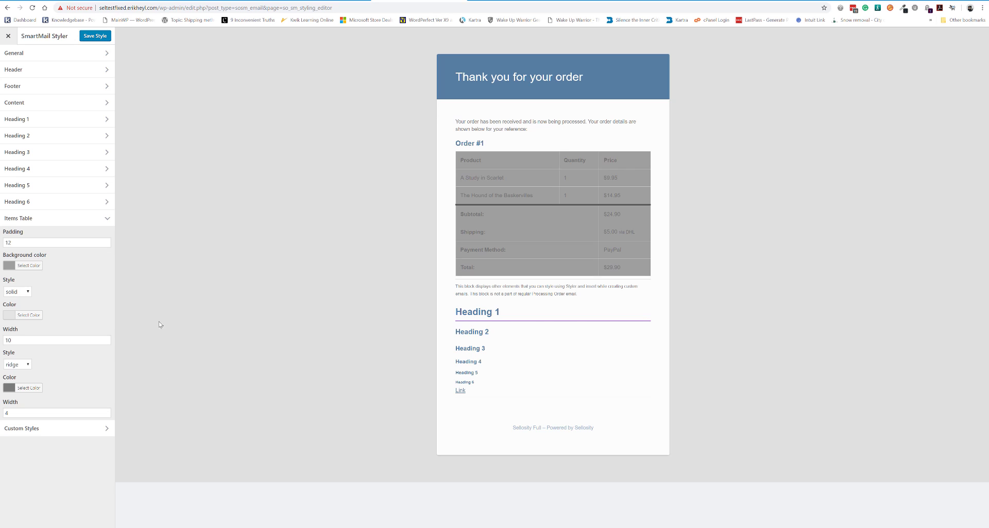
Check the Custom Styles section for adding custom CSS, and close the SmartMail Styler.
left_click(81, 429)
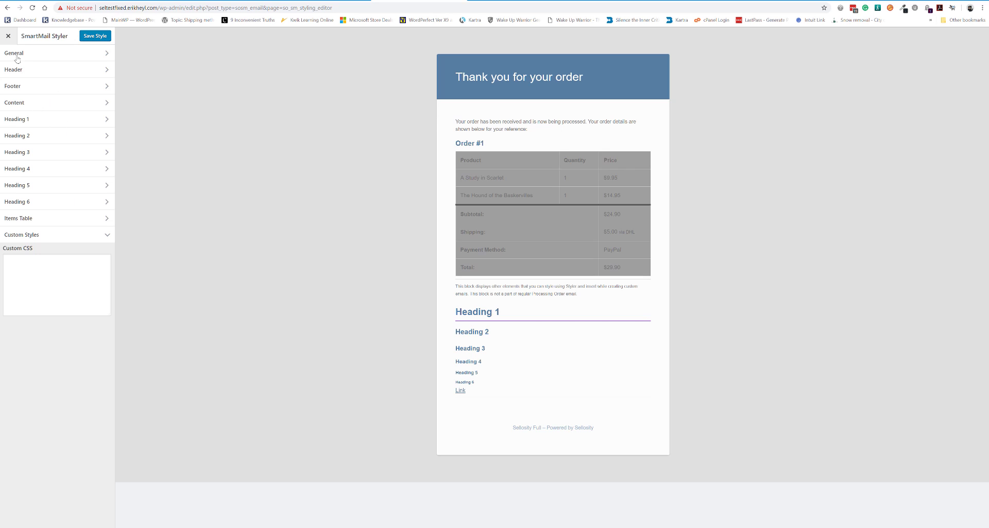
left_click(8, 36)
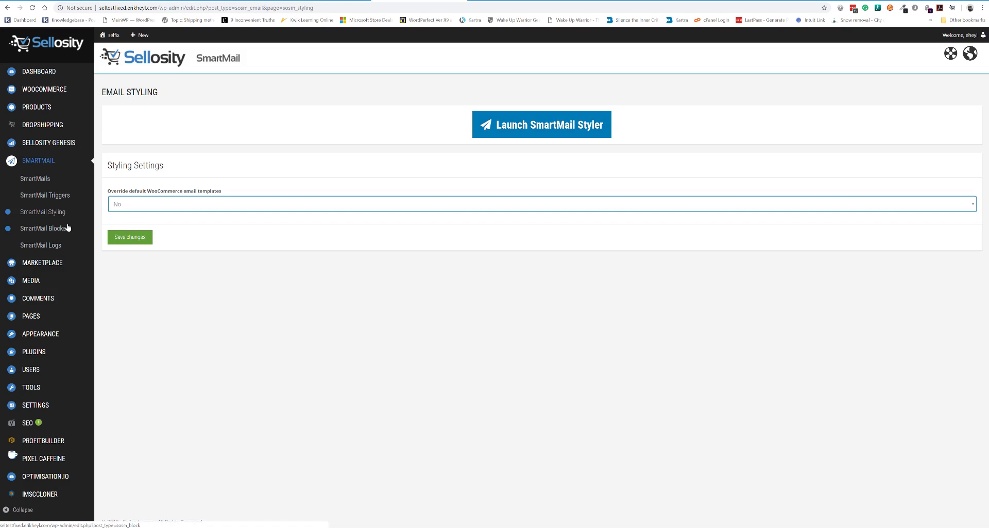
Create and save a new SmartMail block with the private title "test" and the content "test".
left_click(60, 230)
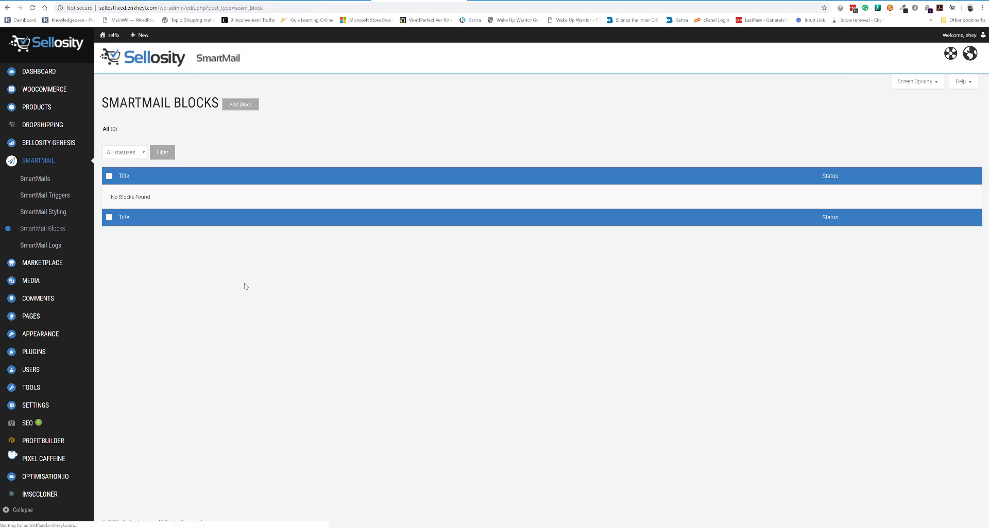
left_click(241, 106)
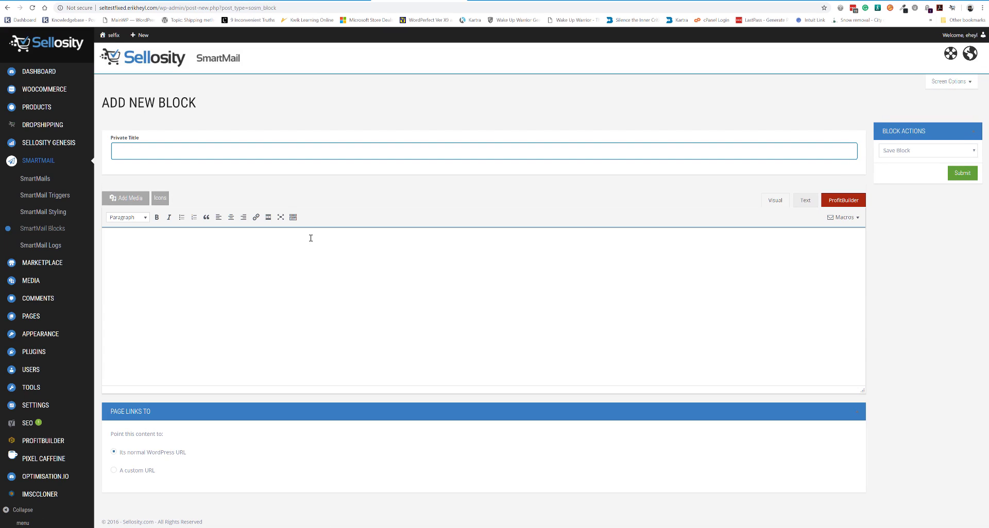
left_click(954, 149)
left_click(947, 160)
left_click(605, 150)
type("test")
left_click(601, 249)
type("test")
left_click(952, 175)
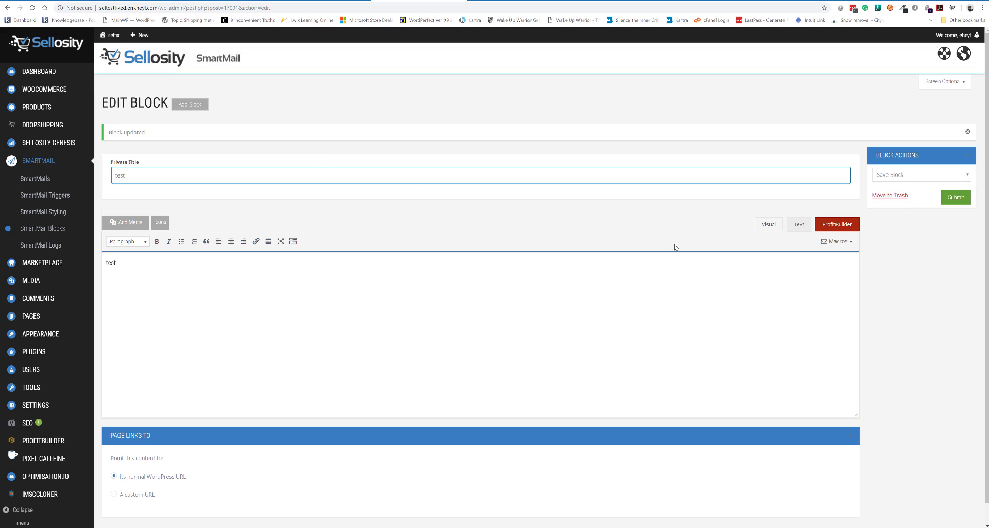
Look at the macros available for insertion into the block's content.
left_click(853, 246)
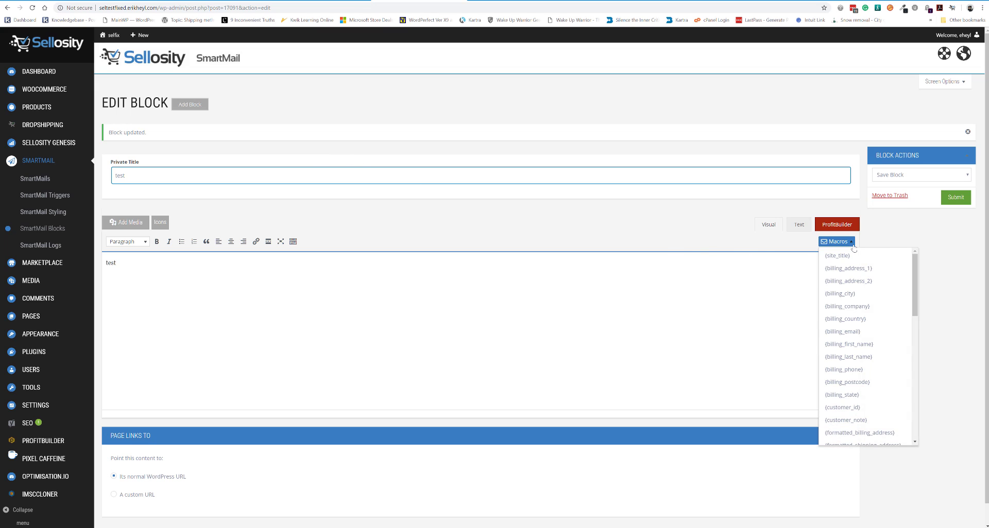
left_click(854, 249)
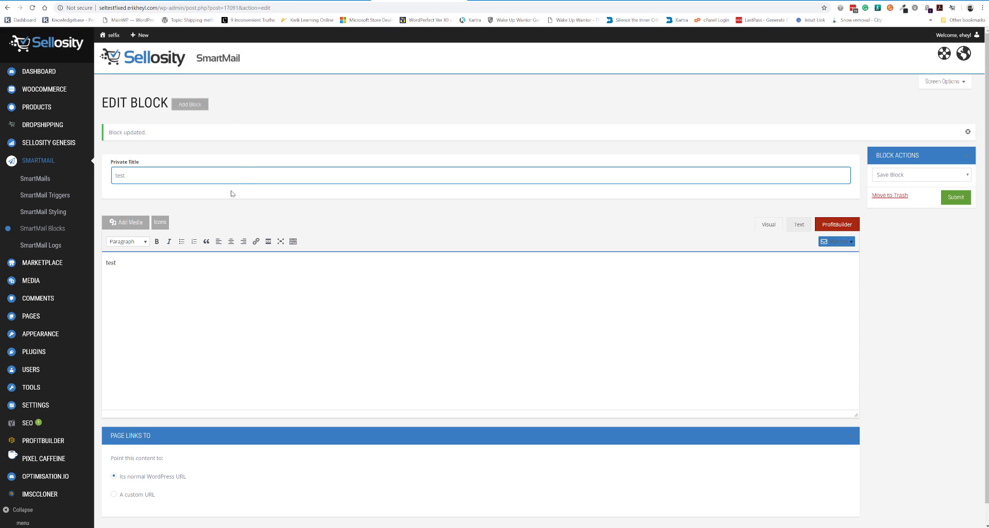
Open the SmartMail logs and look through the log entries for sent emails and their statuses.
left_click(51, 250)
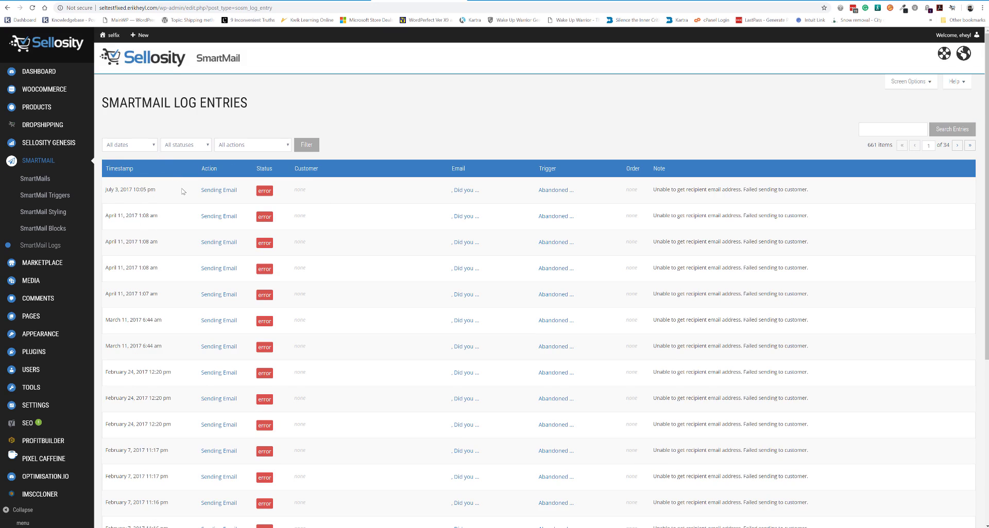
scroll(182, 192, "down", 3)
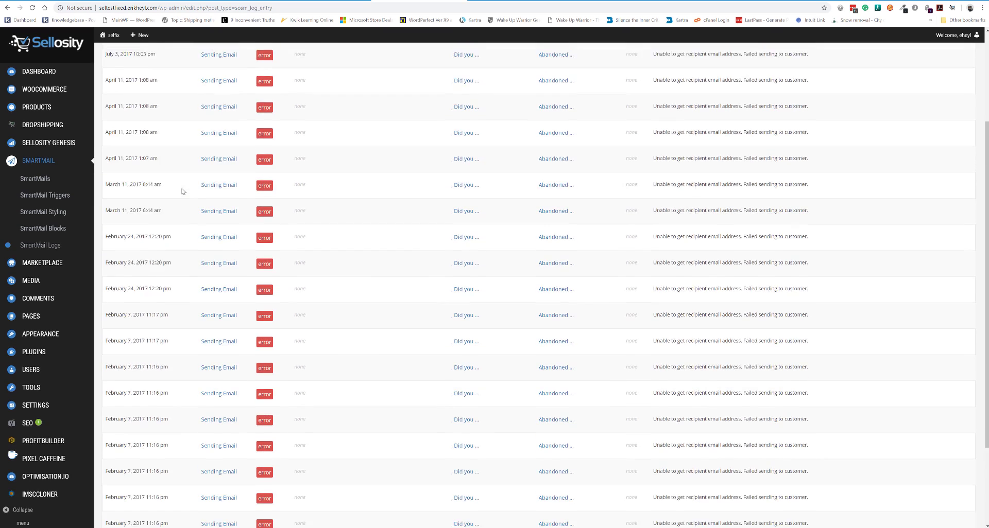
Open the "test" SmartMail for editing and insert the "test" block at the start of its content.
scroll(182, 191, "up", 3)
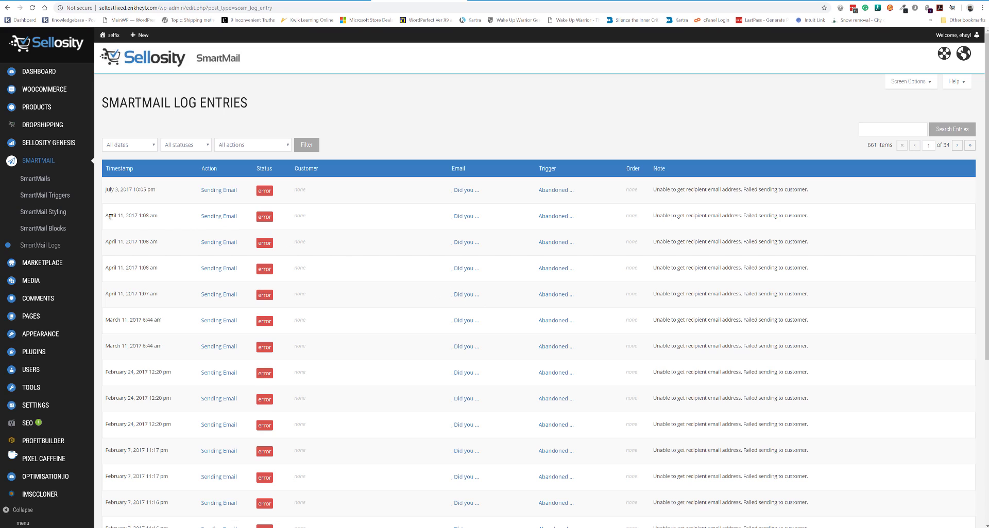
left_click(52, 179)
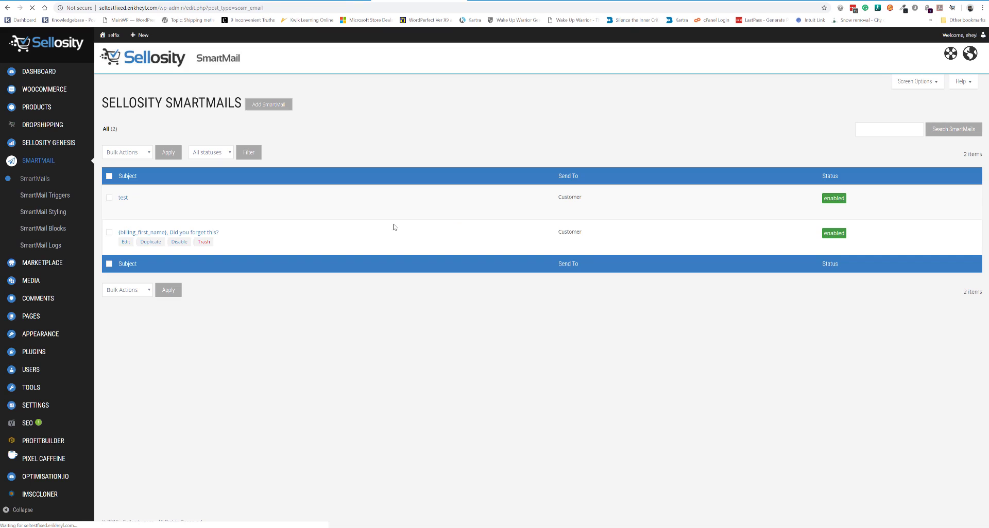
mouse_move(144, 210)
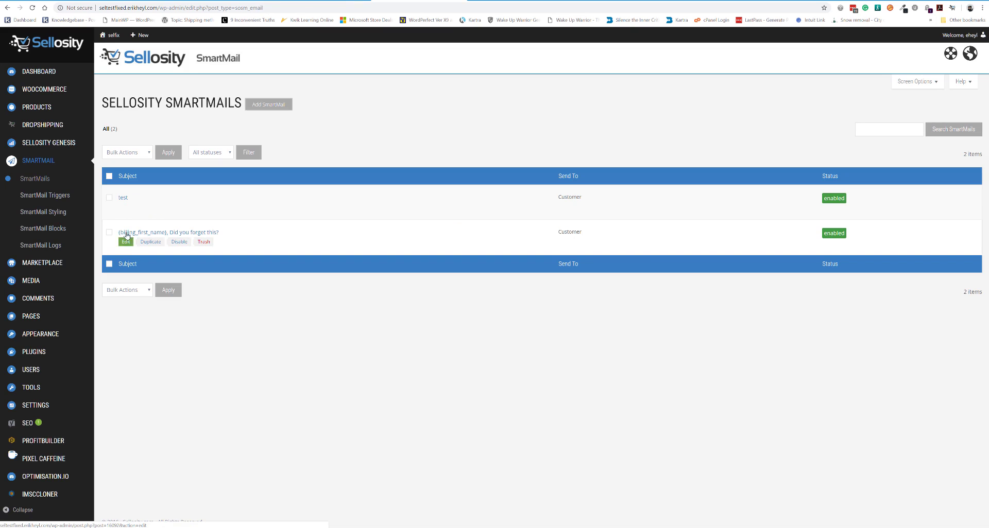
left_click(125, 208)
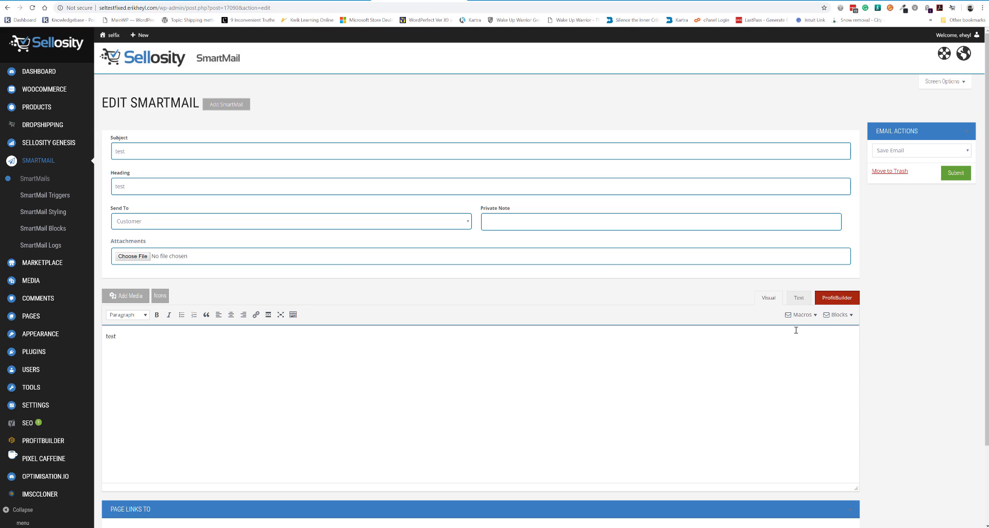
left_click(849, 317)
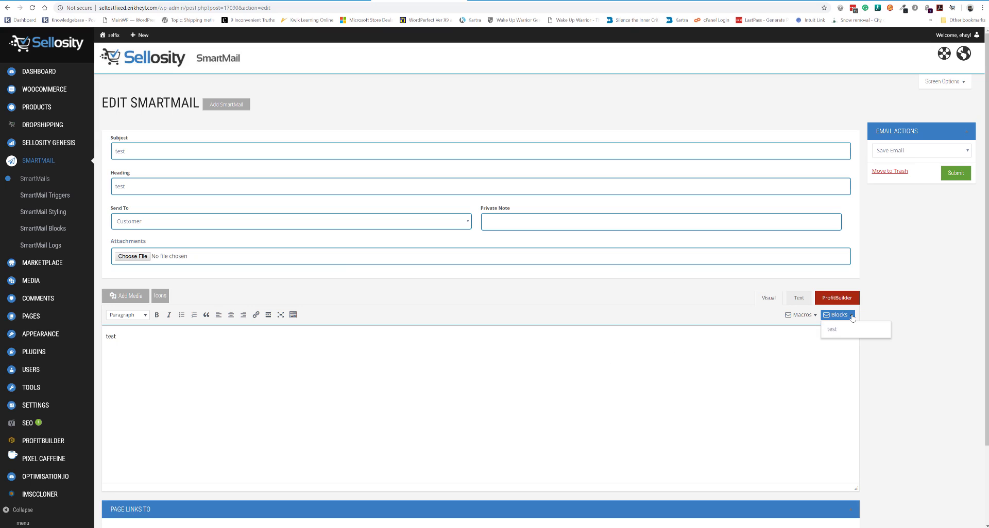
left_click(852, 330)
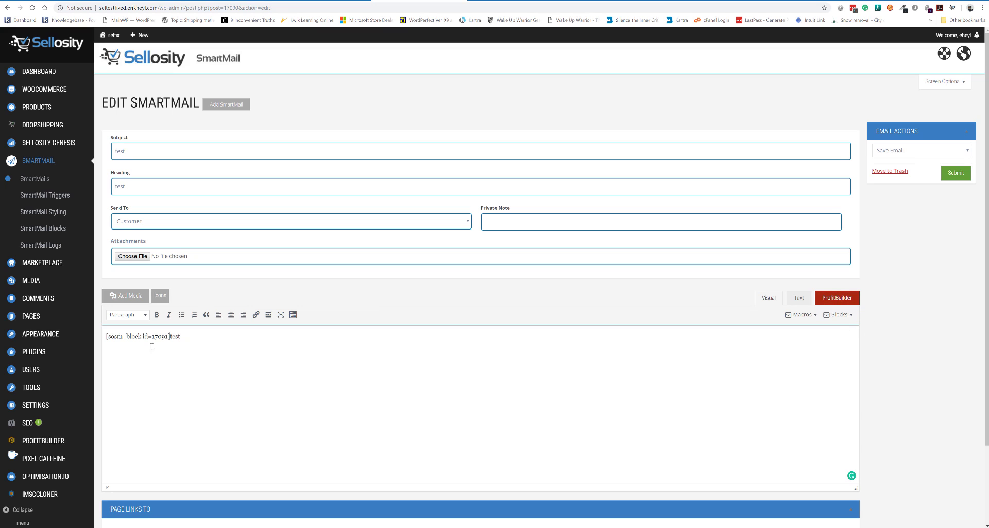
Look through the full list of macros available for insertion into the SmartMail's content, from site and billing to user fields.
left_click(816, 317)
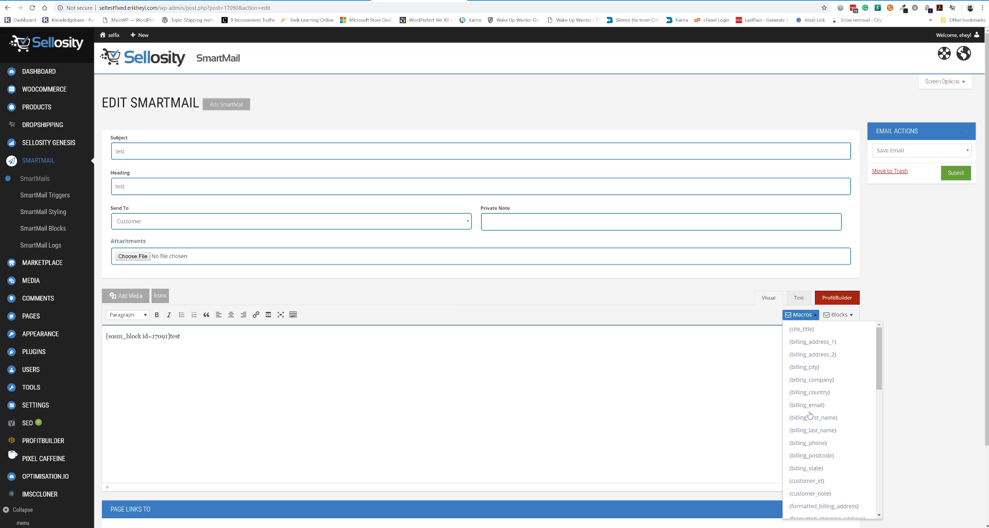
scroll(824, 412, "down", 3)
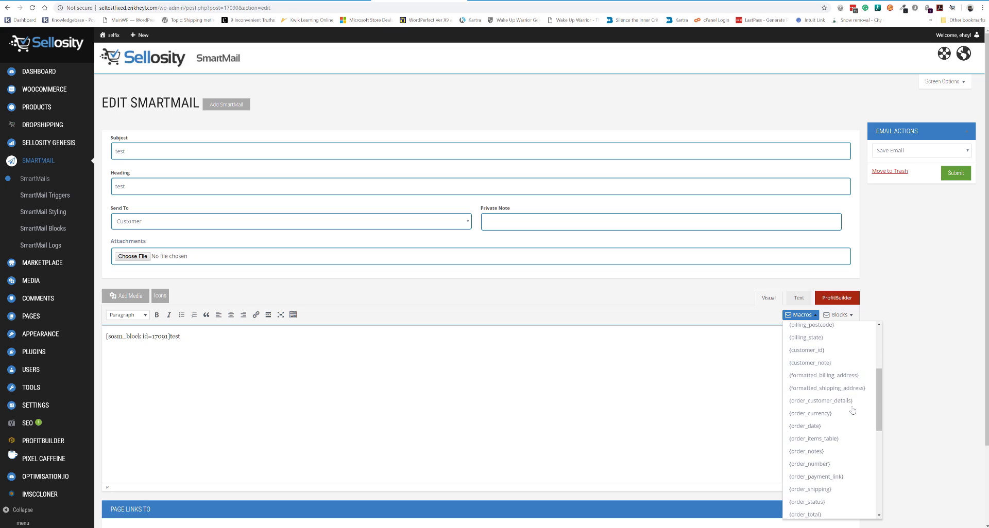
scroll(850, 410, "down", 3)
scroll(846, 405, "down", 5)
scroll(845, 405, "down", 3)
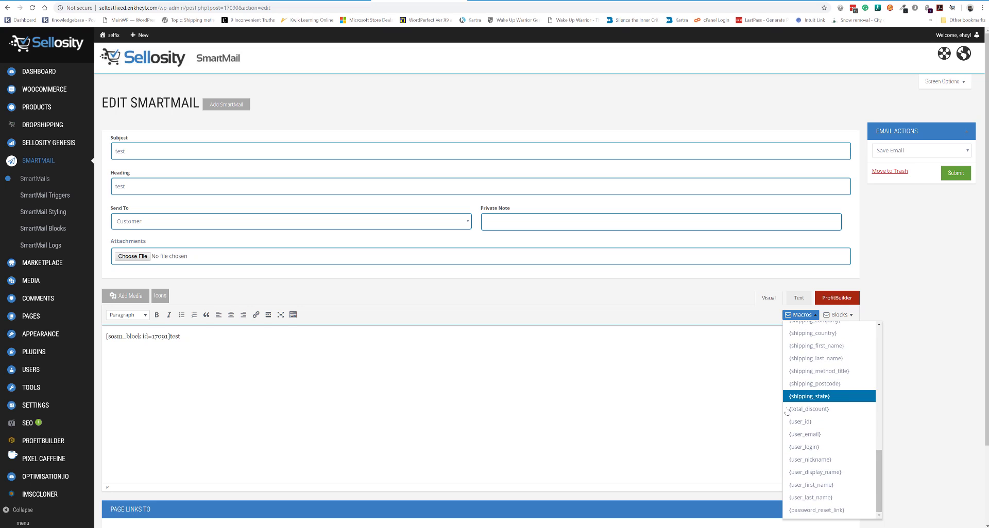
scroll(408, 452, "down", 1)
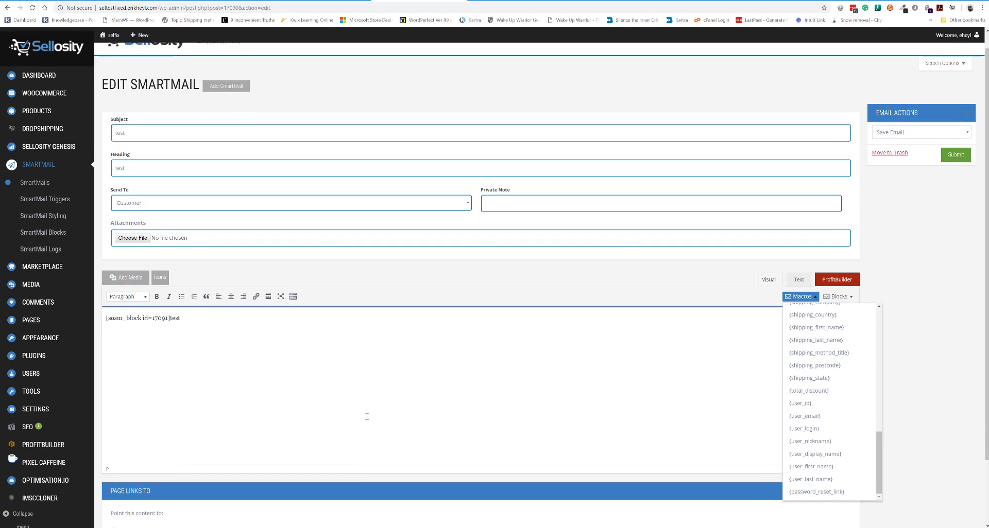